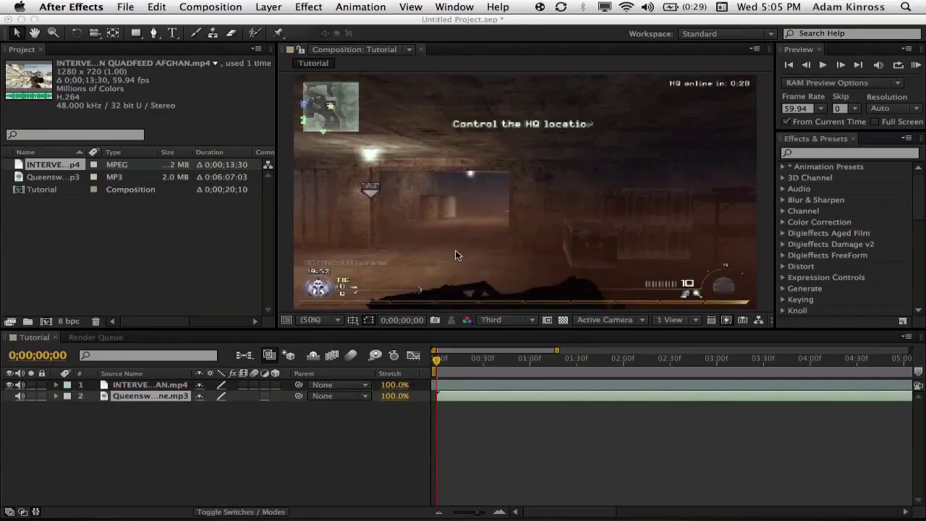
- Enable time remapping on the gameplay MP4 video layer
click(474, 454)
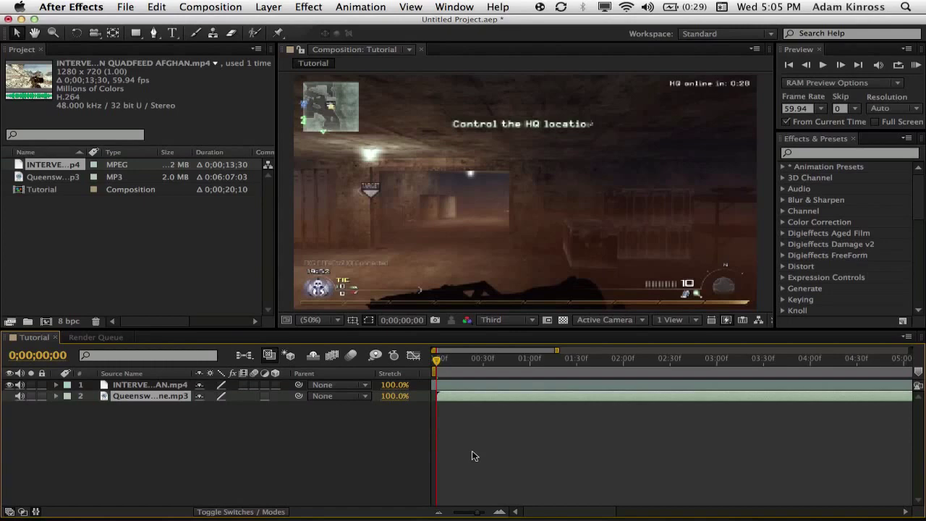
click(394, 454)
click(163, 386)
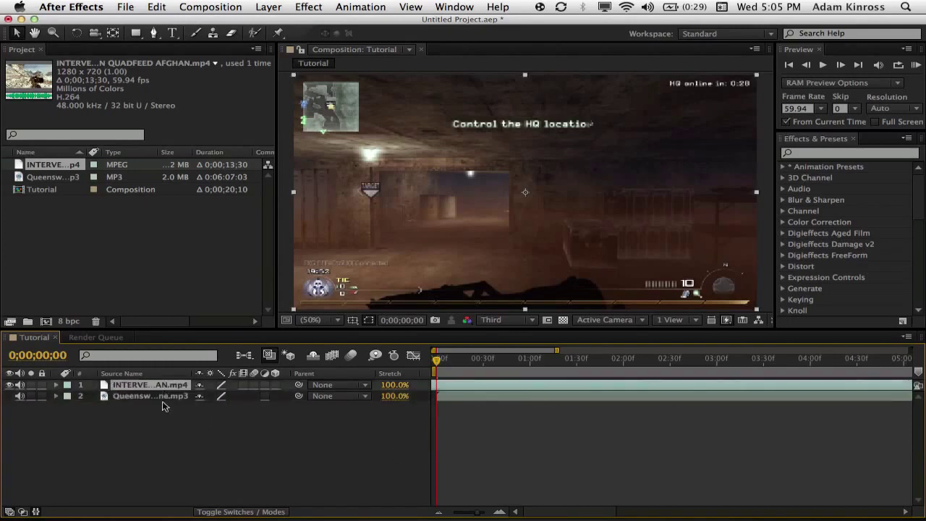
click(163, 404)
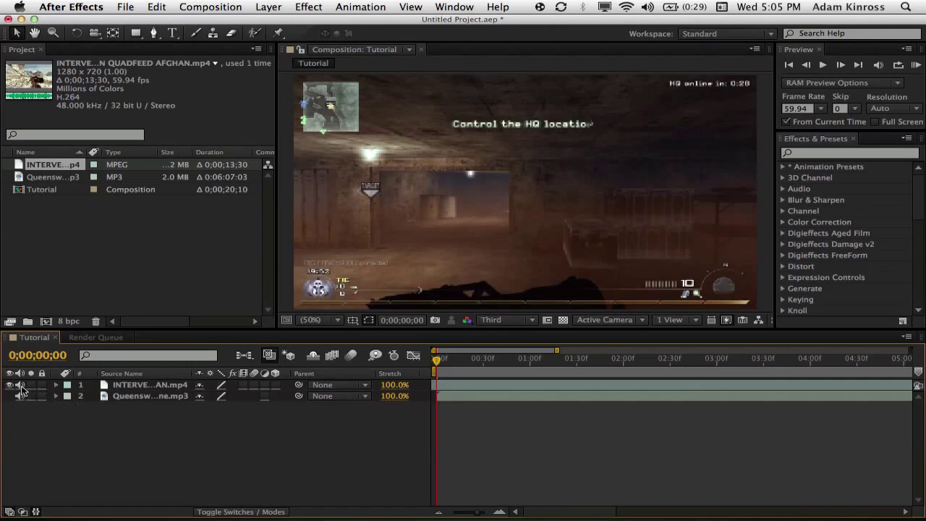
right_click(127, 388)
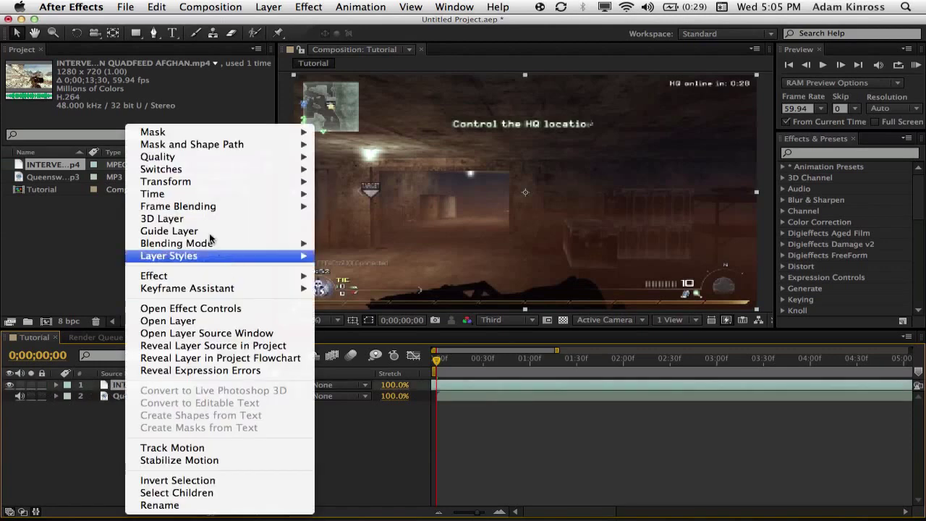
mouse_move(241, 194)
click(361, 194)
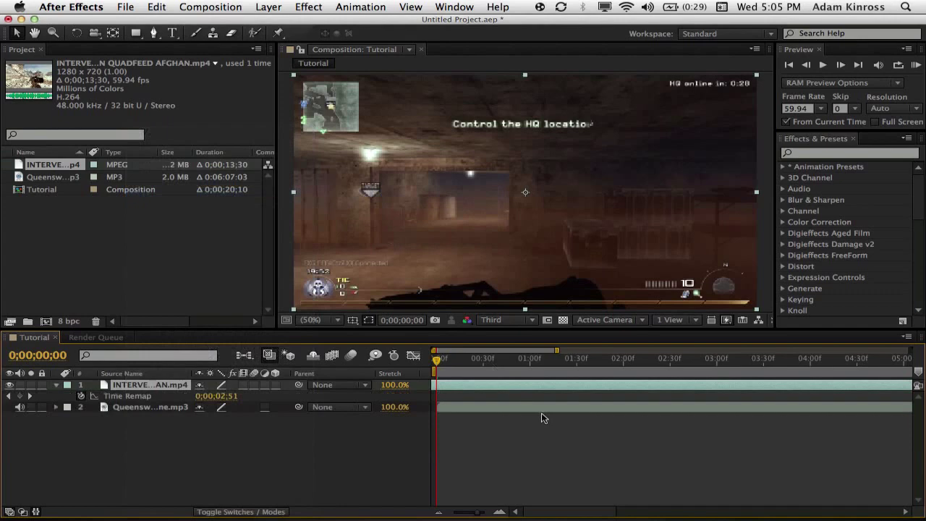
- Select the MP3 music layer, dismissing its context menu unused
click(173, 407)
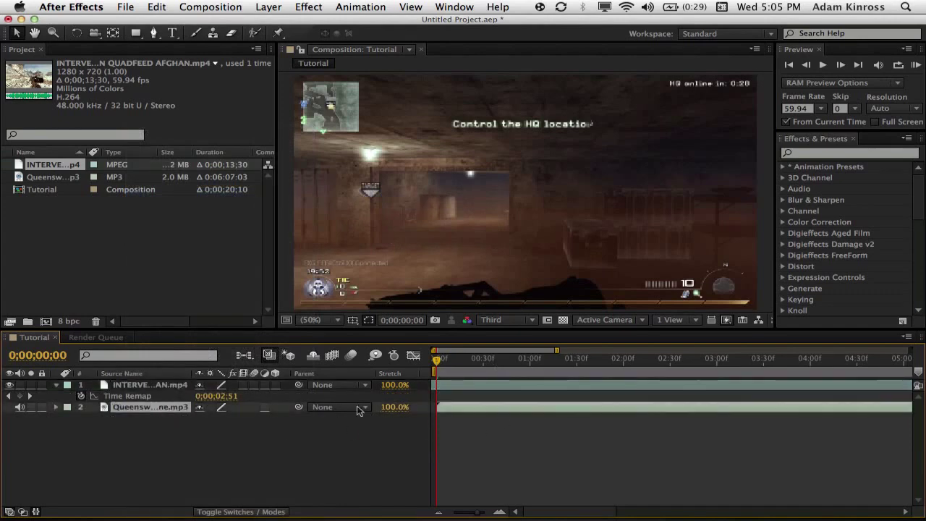
right_click(153, 408)
click(121, 406)
- Show the music waveform, zoom the timeline to ten seconds, and slide the music earlier
key(l)
key(l)
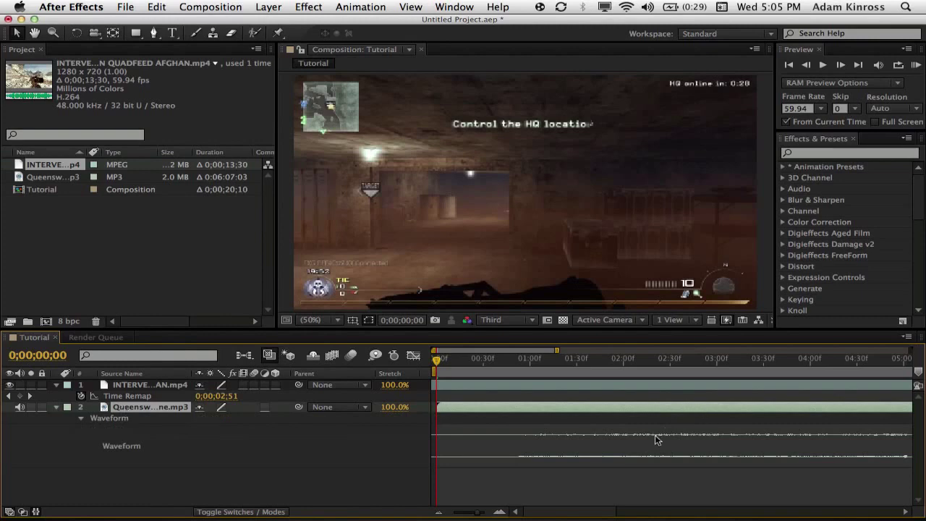
drag(460, 512, 445, 512)
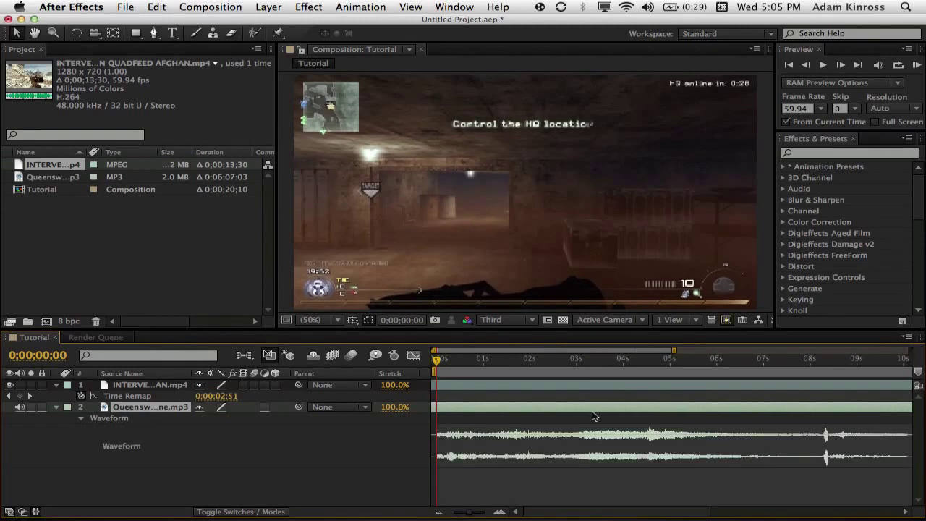
drag(798, 411, 635, 413)
drag(834, 412, 656, 406)
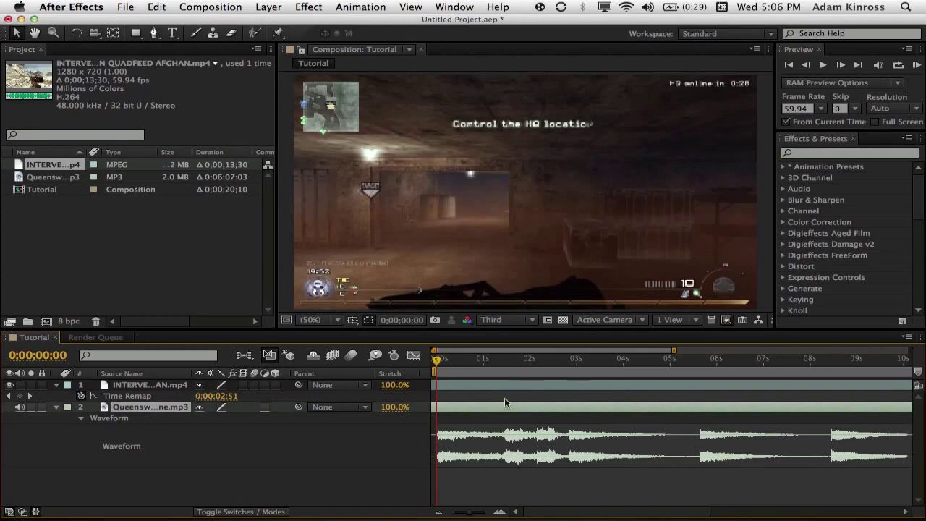
drag(500, 408, 556, 409)
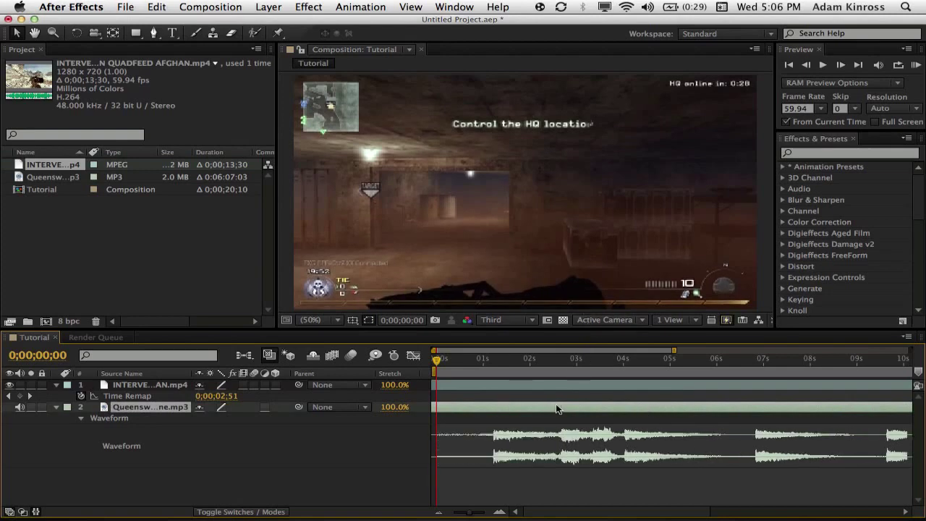
- Audio-preview from the current time, then nudge the music slightly earlier and reselect it
click(266, 7)
mouse_move(263, 135)
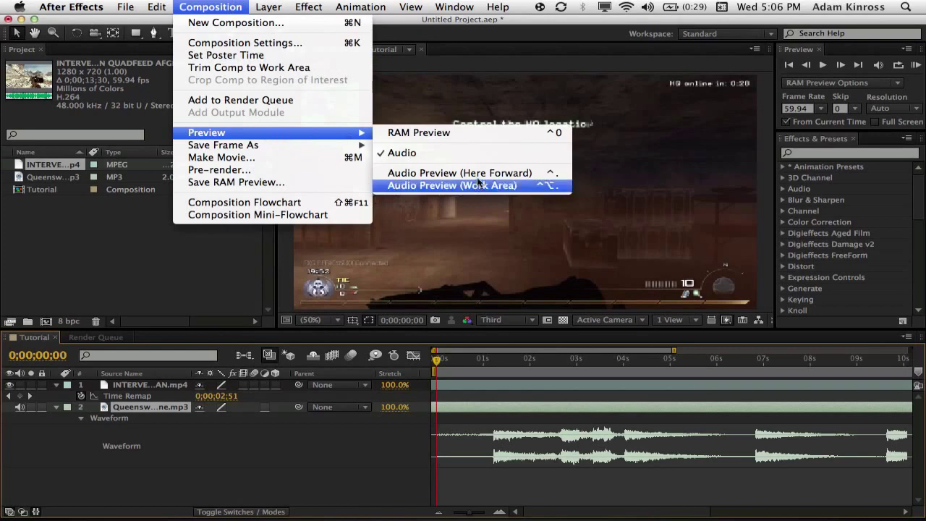
click(479, 175)
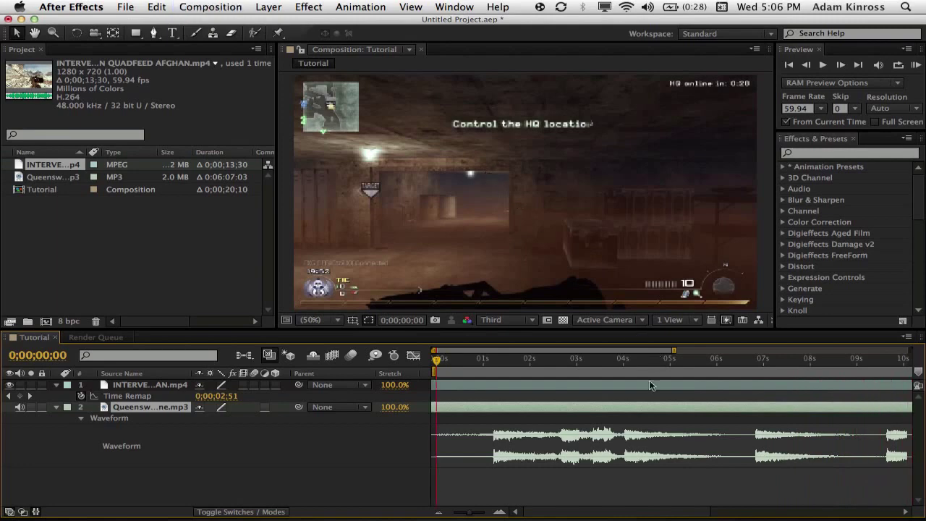
mouse_move(553, 414)
mouse_down()
mouse_move(530, 411)
mouse_move(541, 406)
mouse_up()
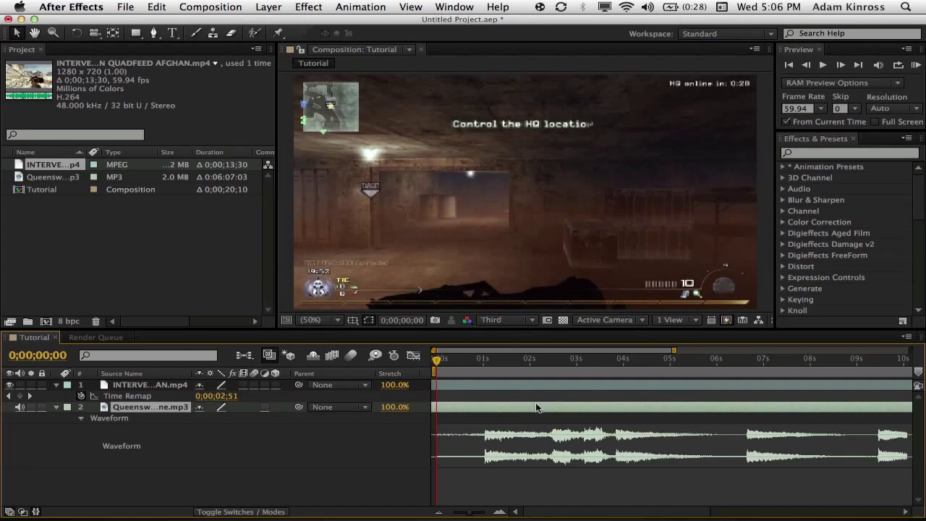
click(506, 487)
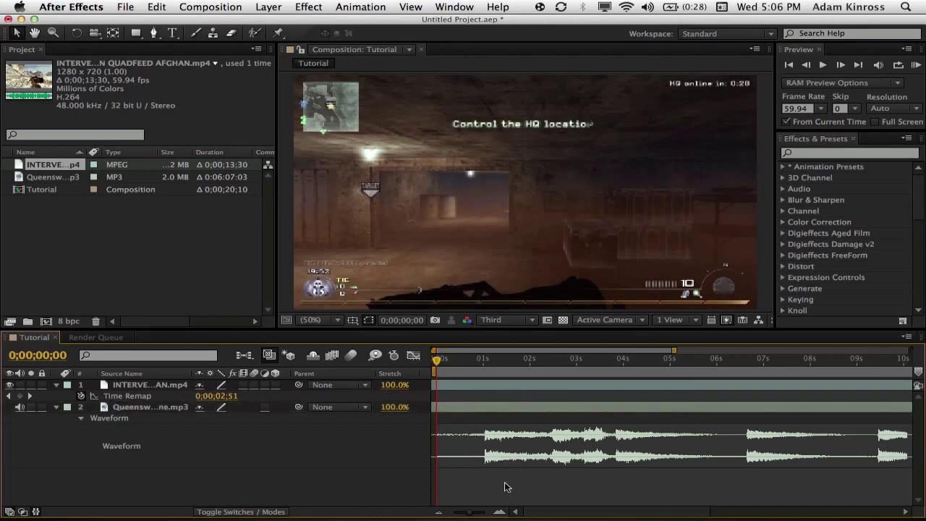
click(489, 408)
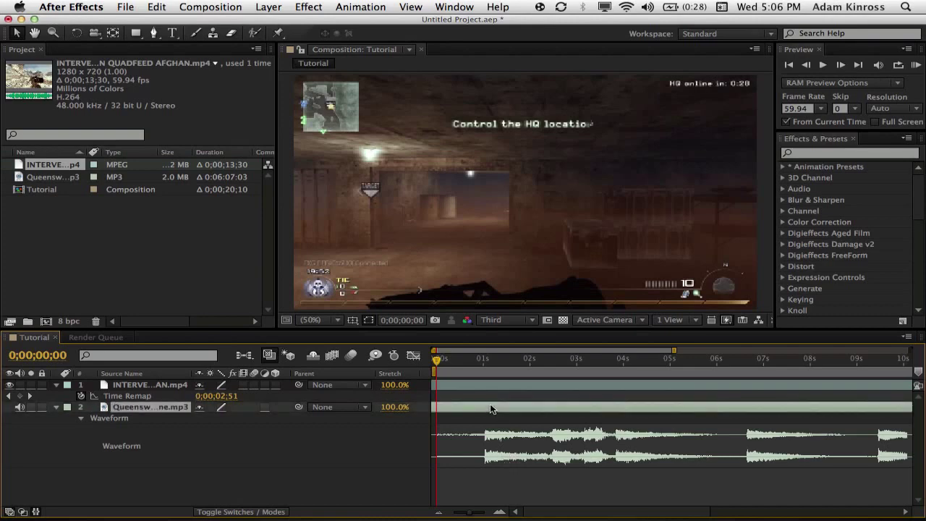
- Add layer markers on the music track at the first two beat drops
click(482, 360)
drag(482, 360, 484, 361)
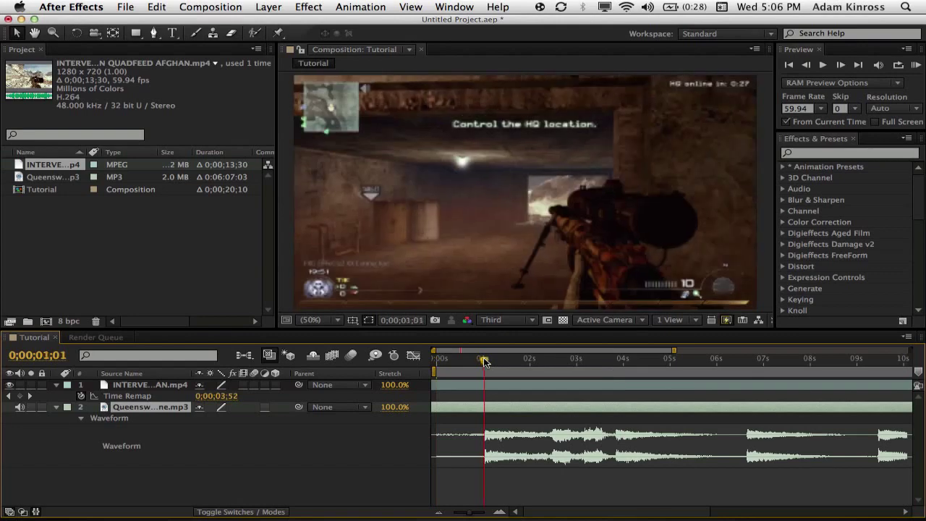
click(501, 513)
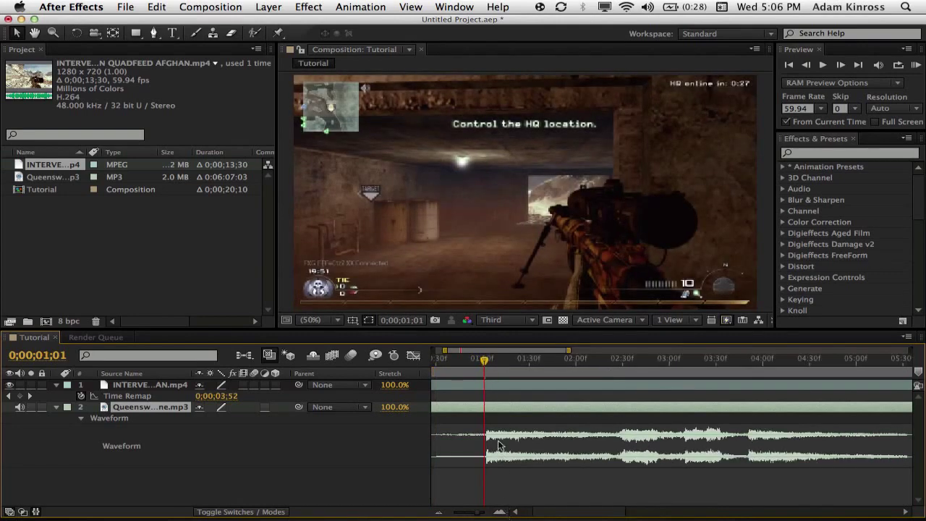
click(486, 361)
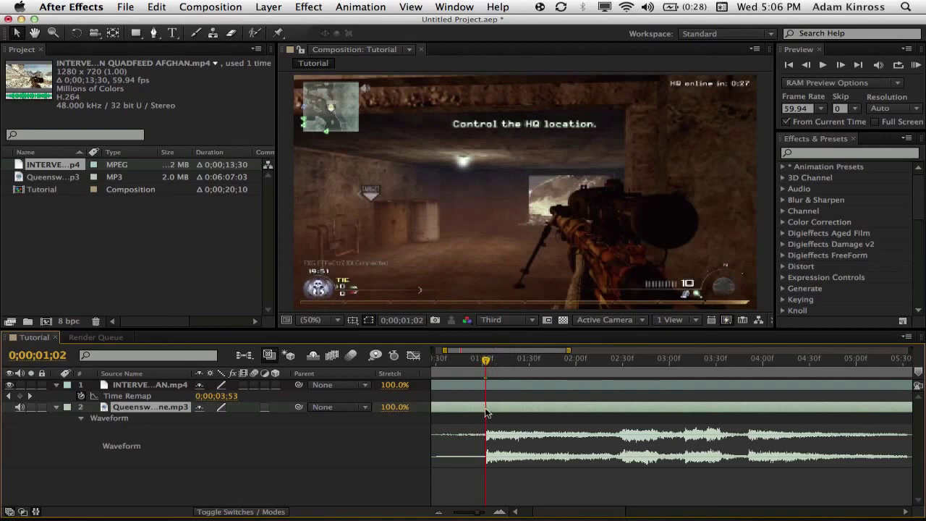
click(268, 7)
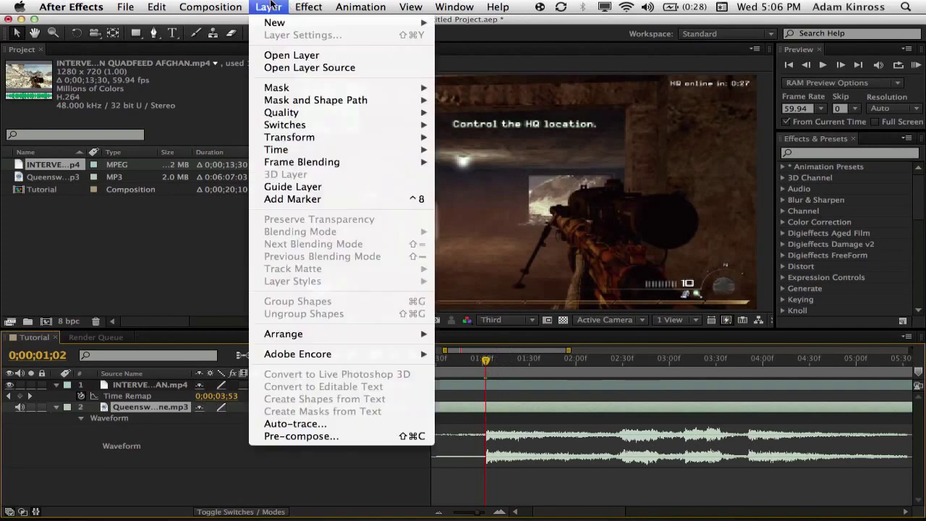
click(299, 198)
click(748, 361)
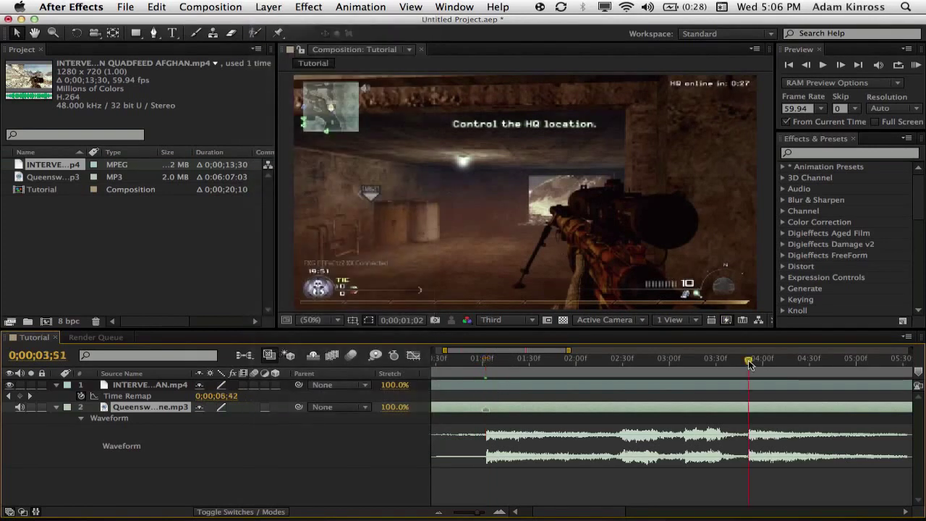
click(262, 7)
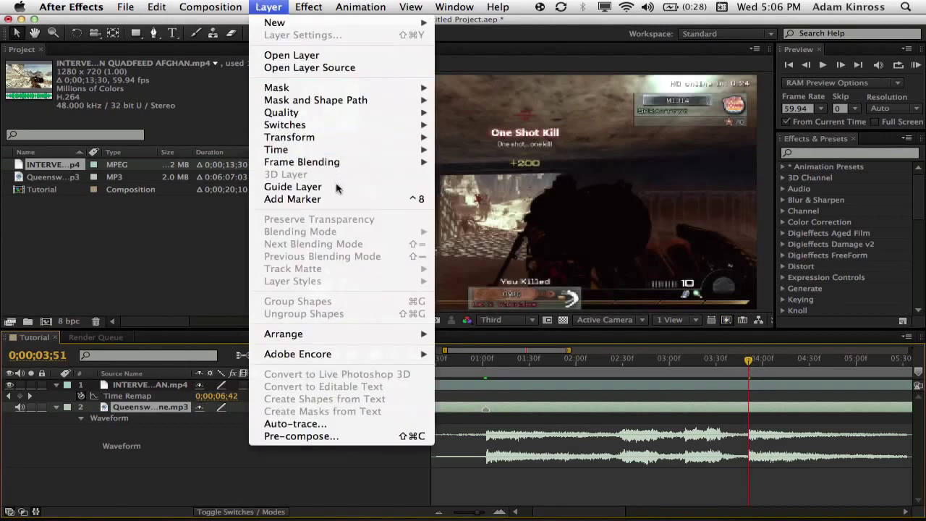
click(299, 198)
- Mark the third and fourth beats, then zoom back out and return to the start
scroll(759, 421, right, 6)
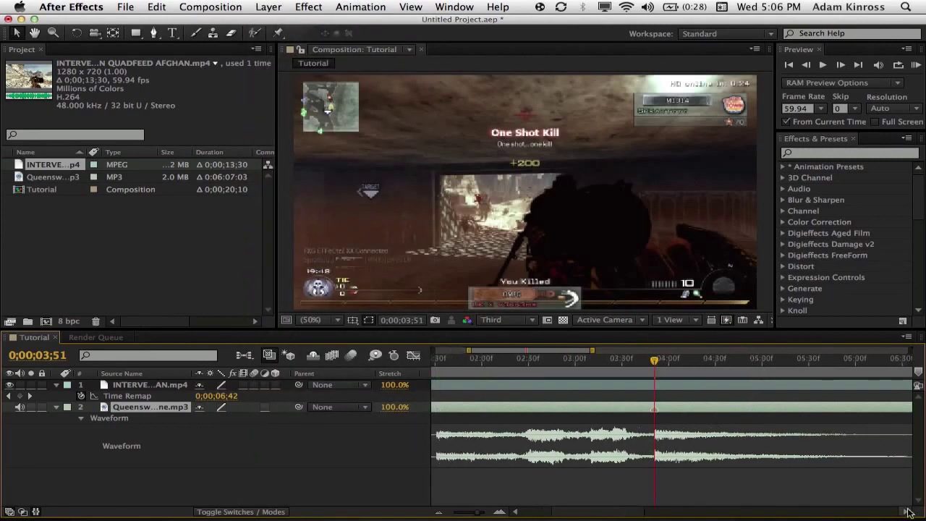
click(728, 360)
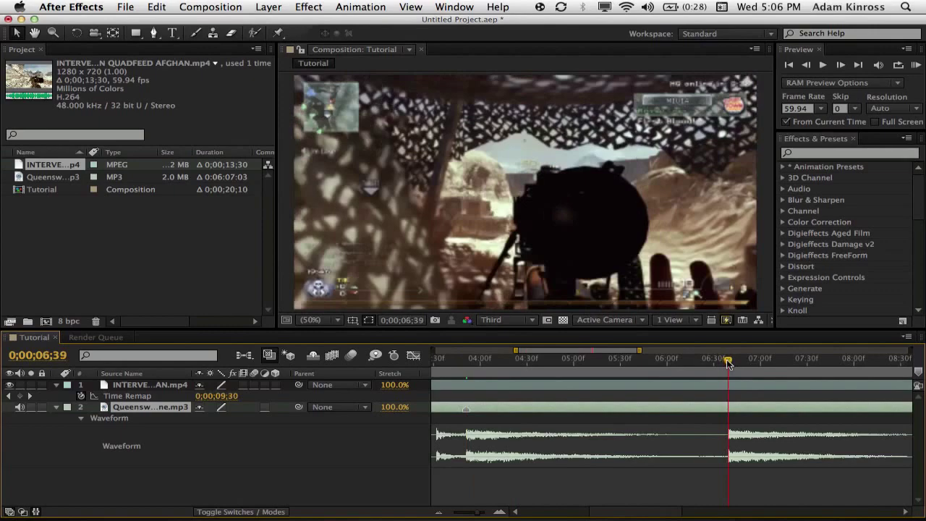
click(260, 6)
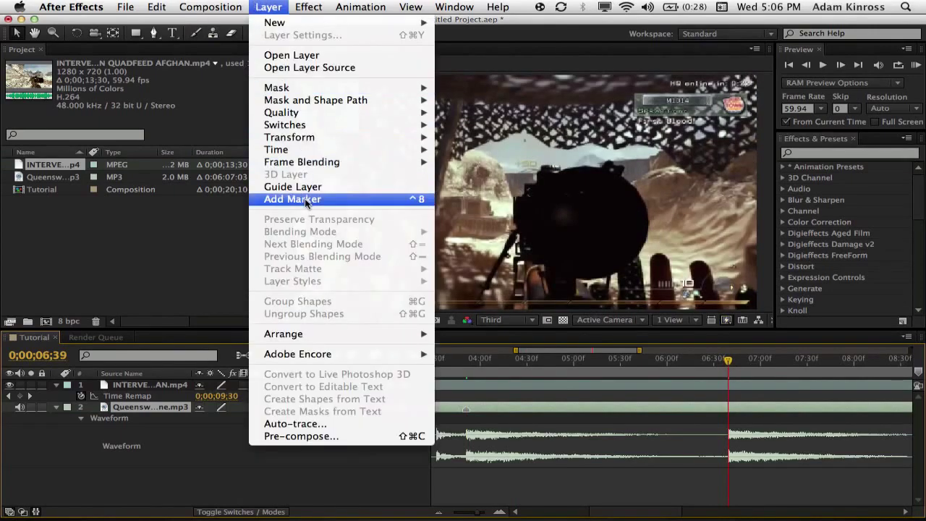
click(306, 199)
scroll(900, 514, right, 6)
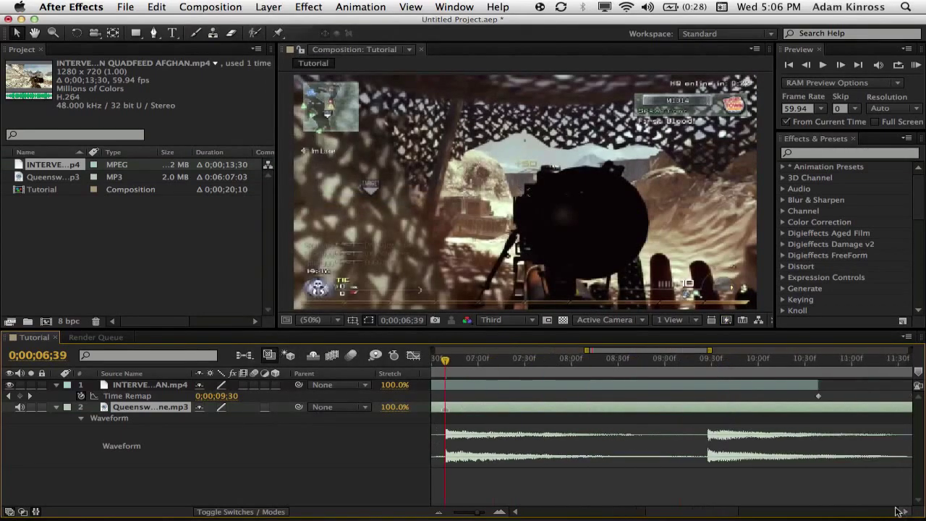
click(705, 360)
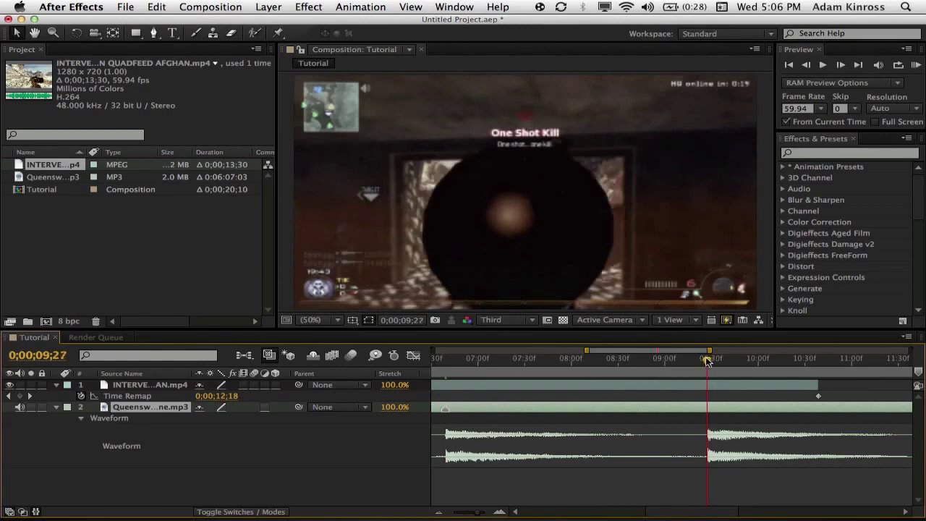
click(281, 5)
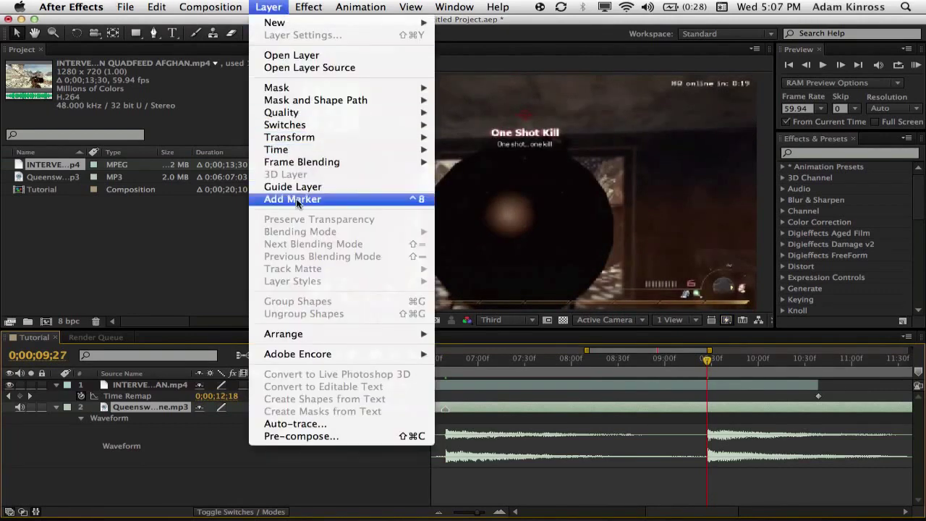
click(307, 198)
click(439, 514)
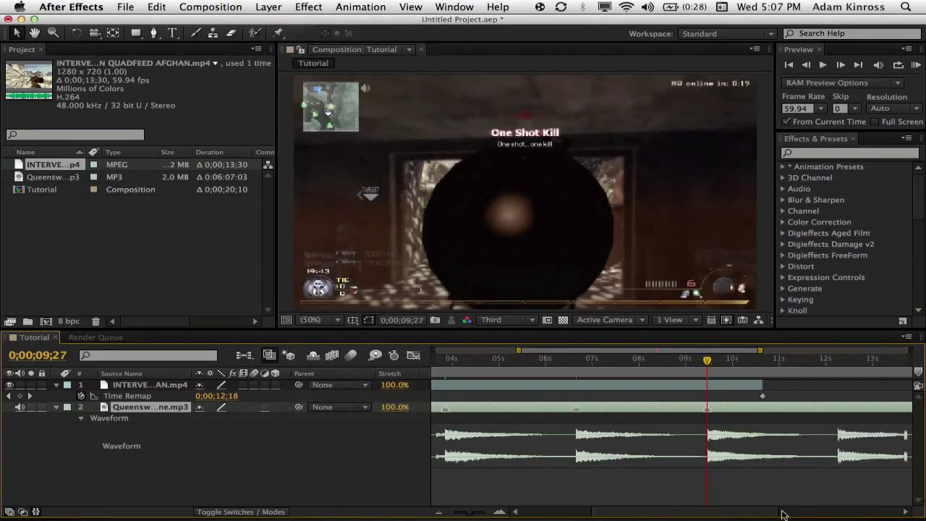
drag(774, 512, 597, 510)
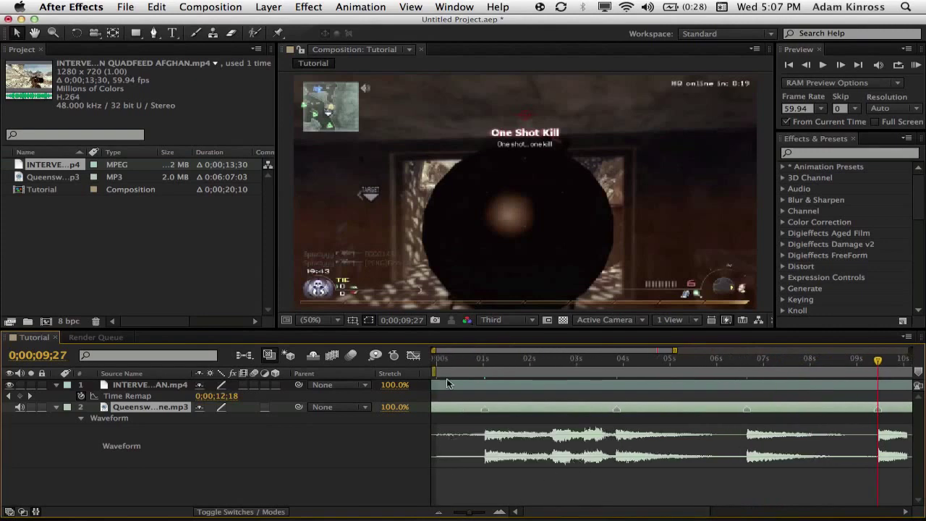
mouse_move(437, 359)
mouse_down()
mouse_move(483, 359)
mouse_move(433, 359)
mouse_up()
- Apply Twixtor Pro to the gameplay clip with a 59.94 input frame rate
right_click(471, 382)
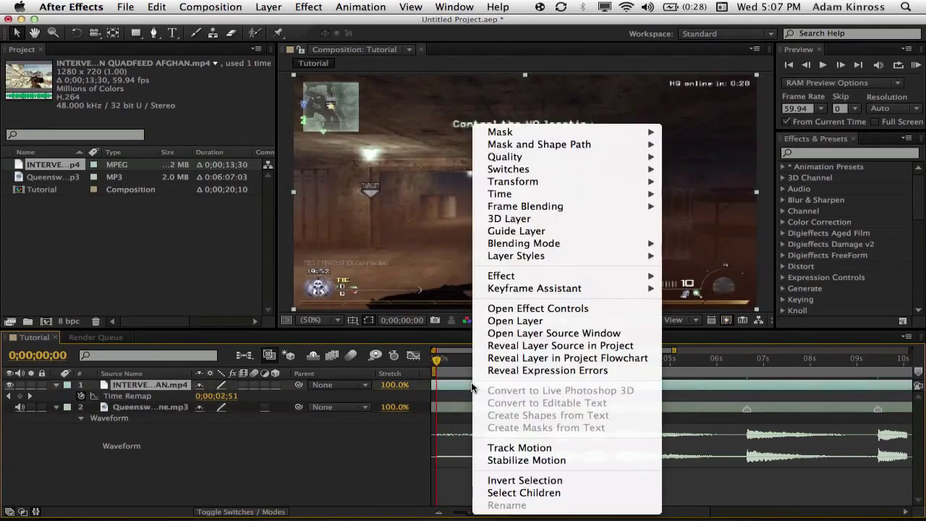
mouse_move(496, 275)
mouse_move(700, 379)
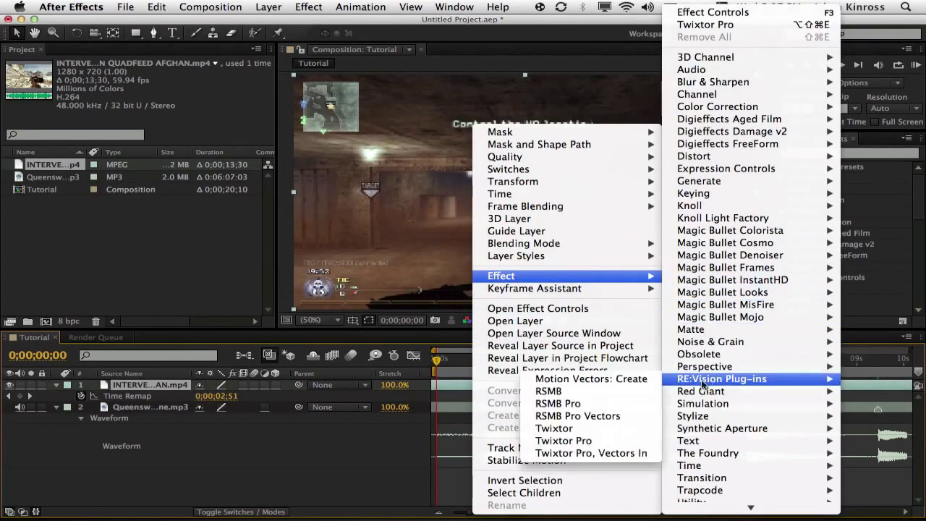
click(590, 439)
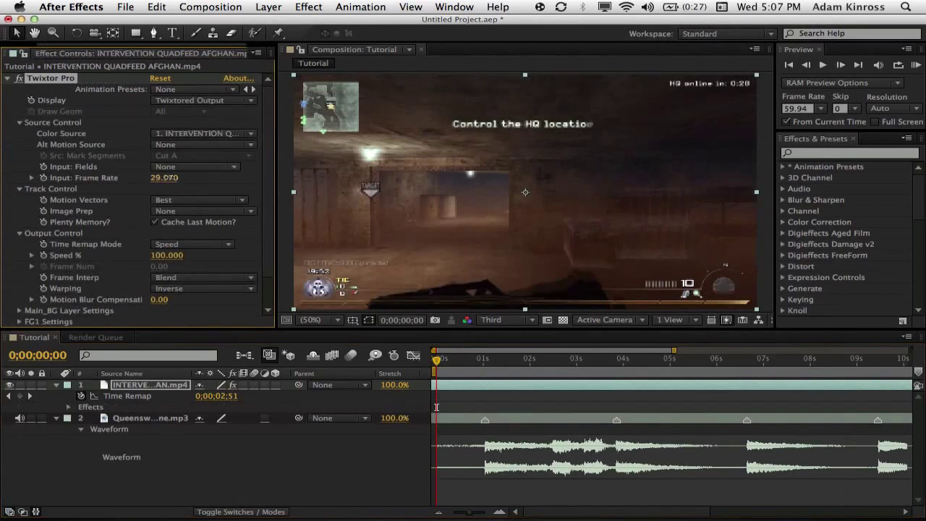
click(166, 177)
text(59)
key(Return)
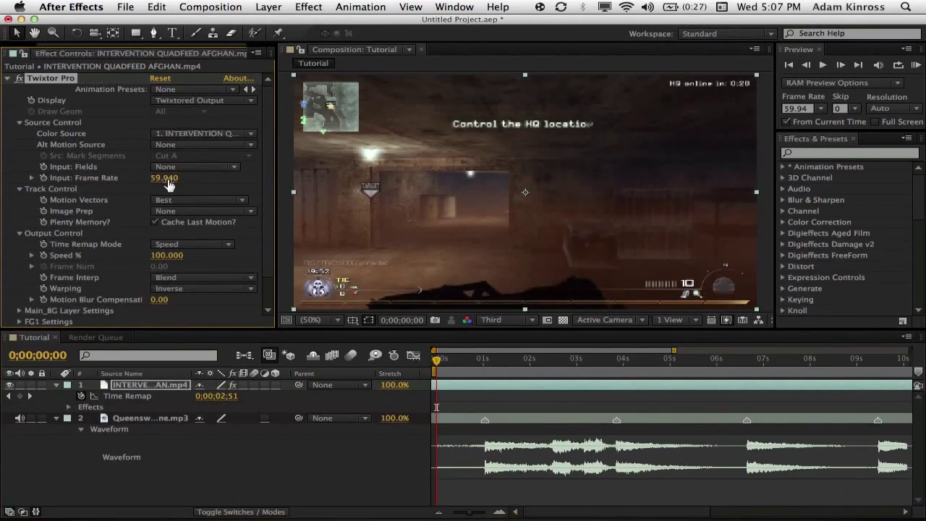
- Set Image Prep to Contrast/Edge Enhance, Motion Weighted Blend interpolation, and Inverse w/ Smart Blend warping
click(177, 211)
click(192, 235)
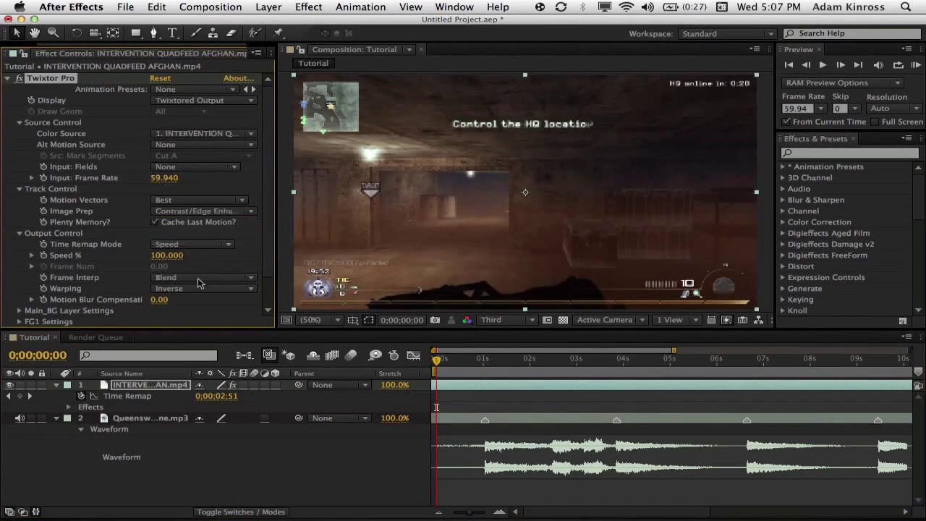
click(203, 277)
click(206, 305)
click(206, 288)
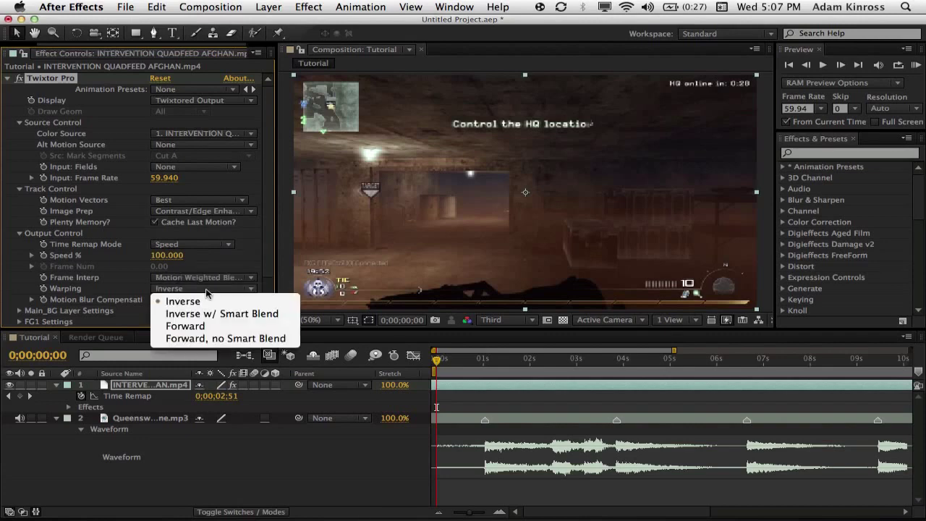
click(192, 314)
- Set Main_BG sensitivity to 60 and the FG1 matte channel to Alpha
scroll(109, 304, down, 2)
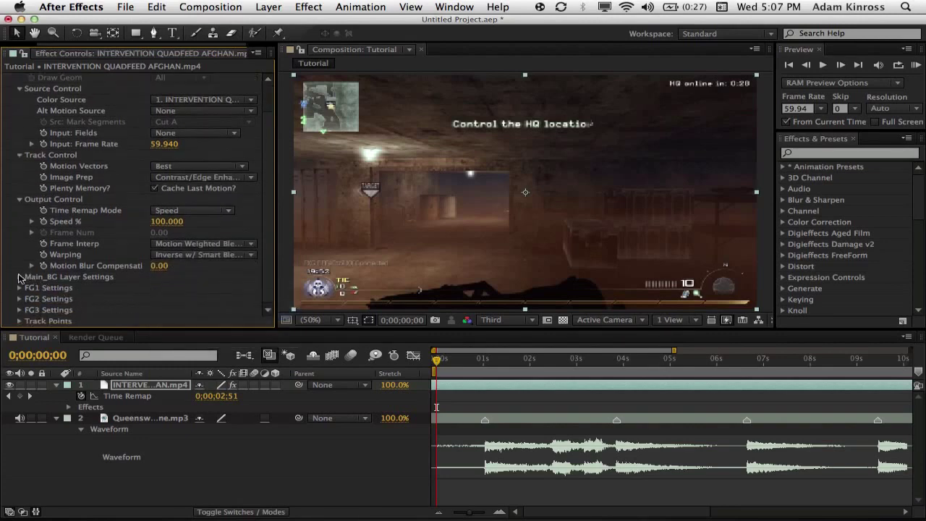
click(20, 276)
click(164, 286)
text(60)
key(Return)
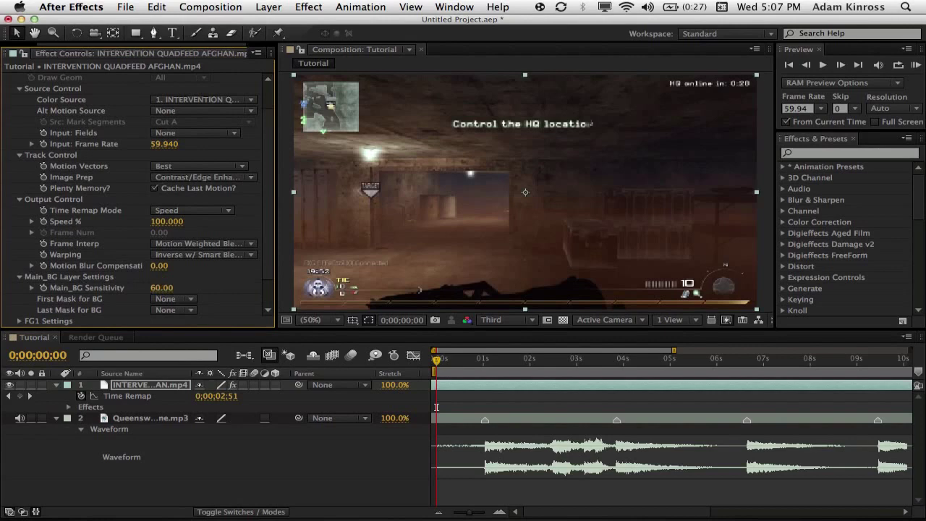
scroll(42, 273, down, 2)
click(19, 287)
scroll(21, 295, down, 2)
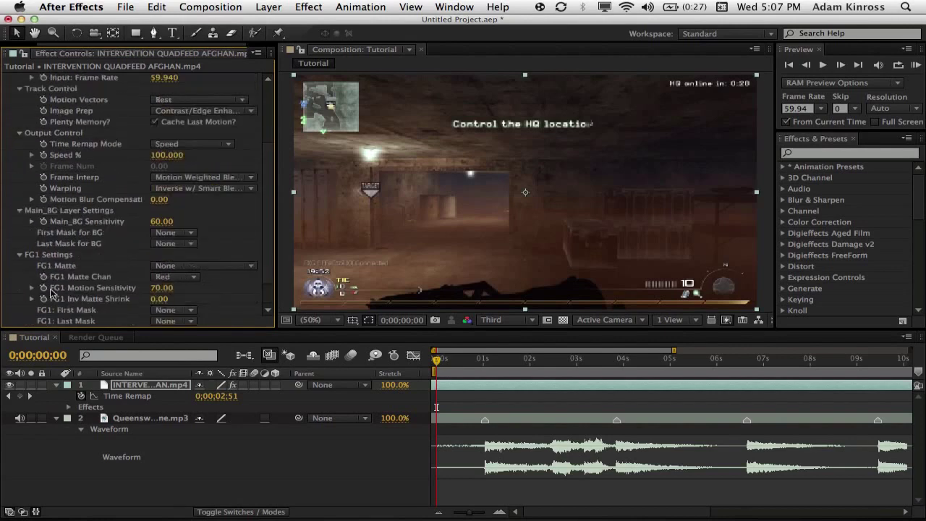
click(180, 278)
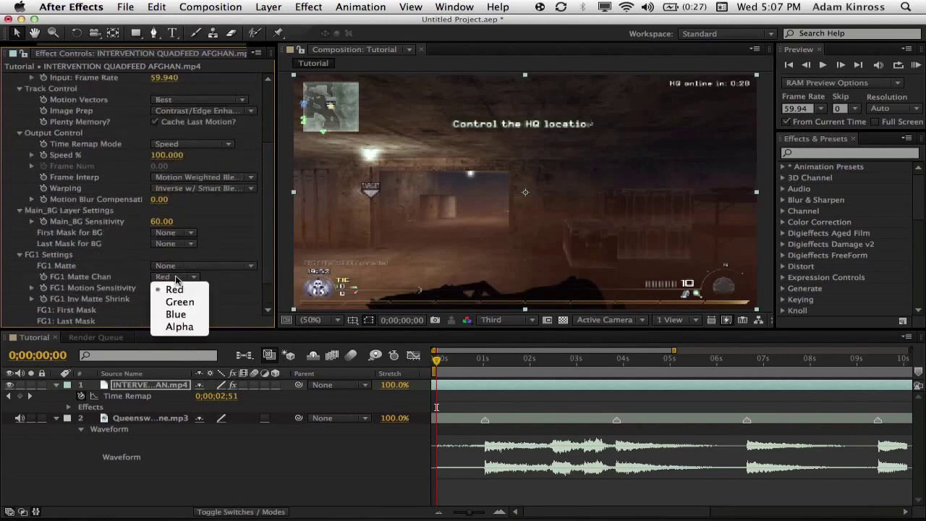
click(180, 325)
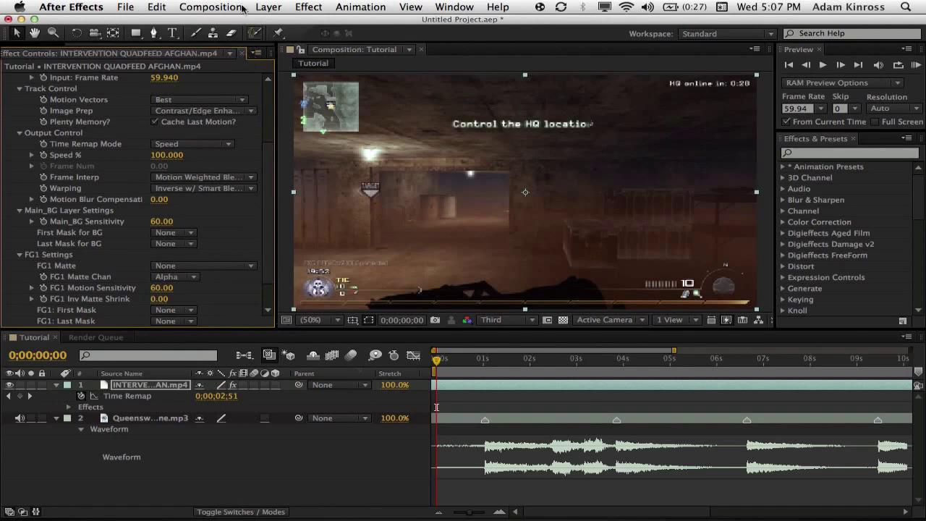
- Close Effect Controls and expand Twixtor Pro's Output Control in the gameplay layer's timeline
click(240, 54)
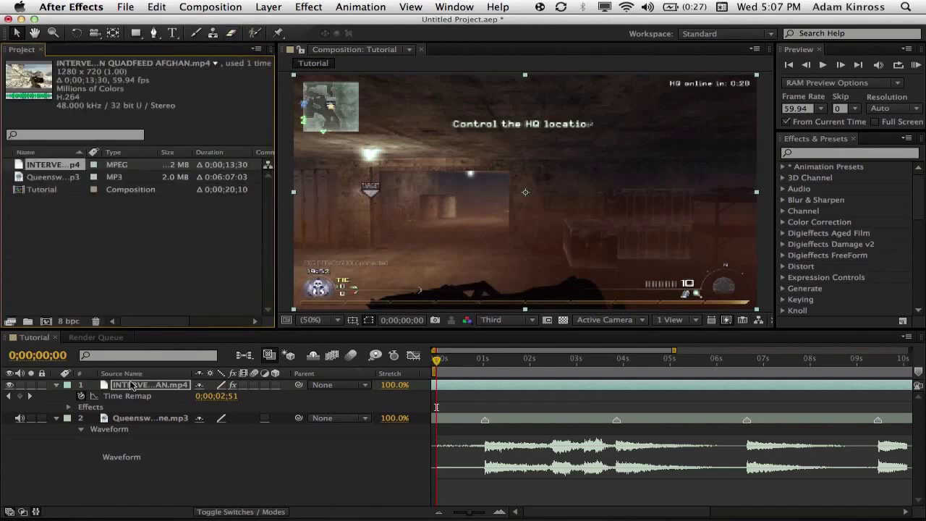
click(132, 387)
key(e)
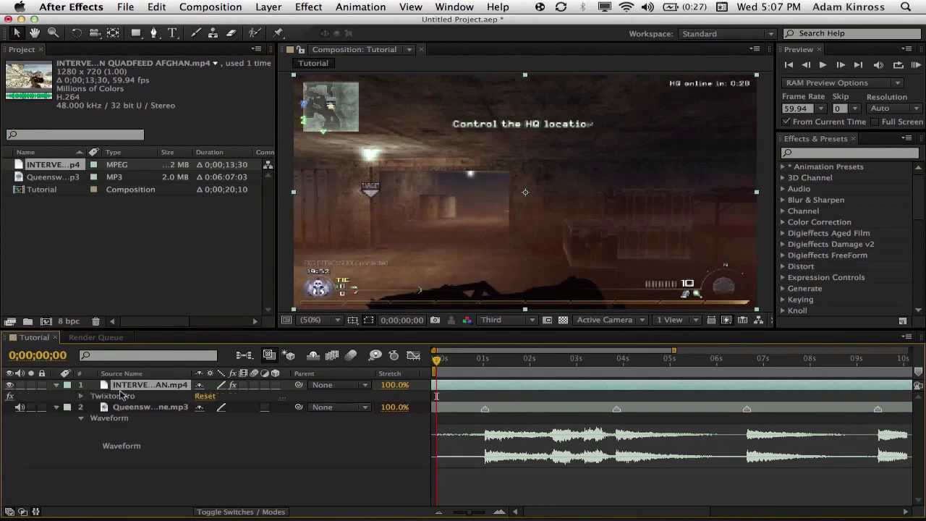
click(80, 396)
click(92, 445)
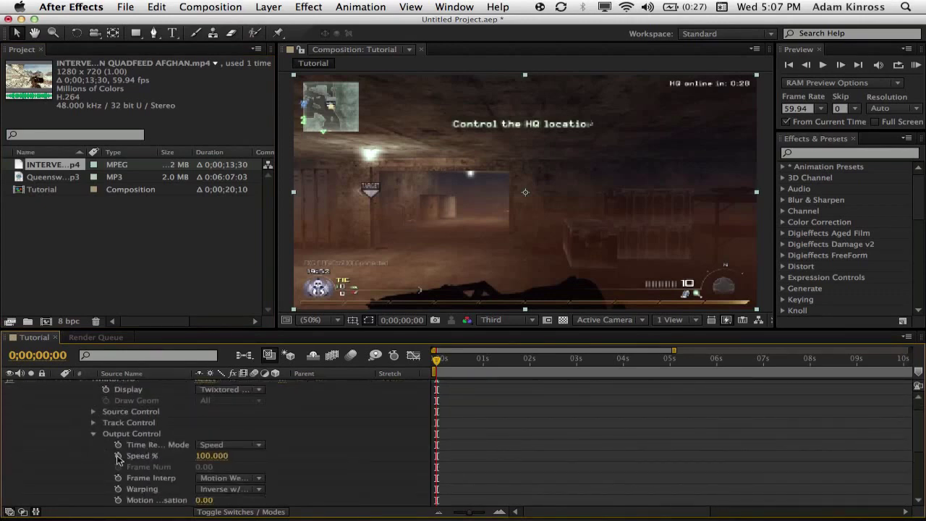
scroll(599, 449, up, 2)
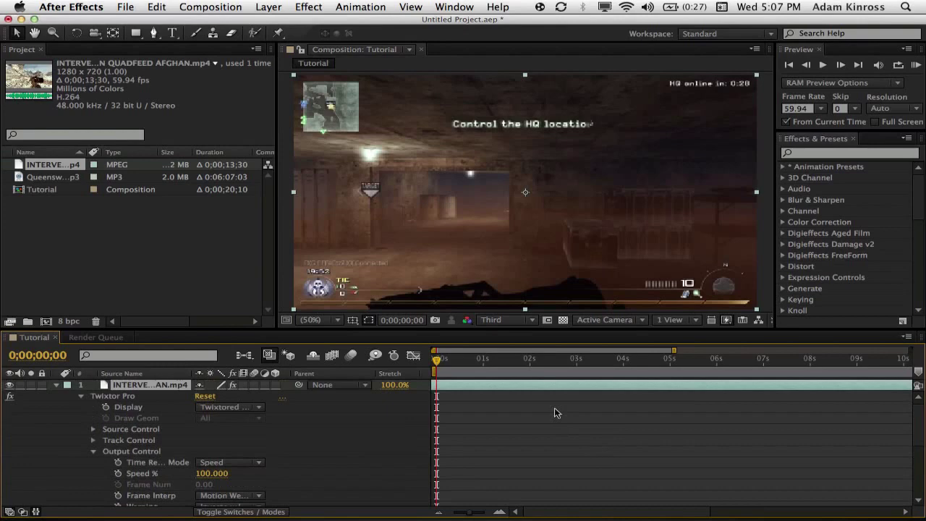
scroll(547, 434, down, 5)
scroll(548, 434, up, 5)
scroll(536, 432, down, 2)
scroll(528, 431, down, 3)
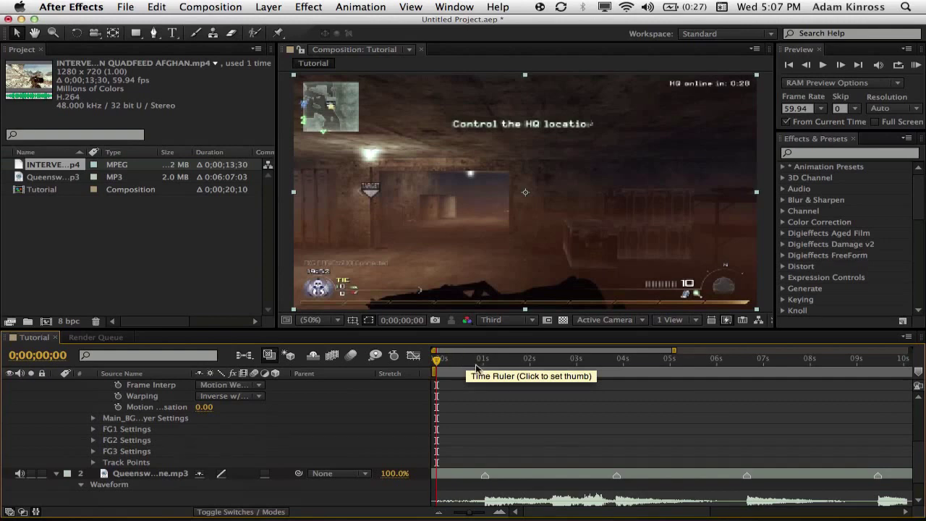
- Slide the gameplay clip earlier and scrub to the kill shot at 0;00;01;20
drag(437, 360, 476, 364)
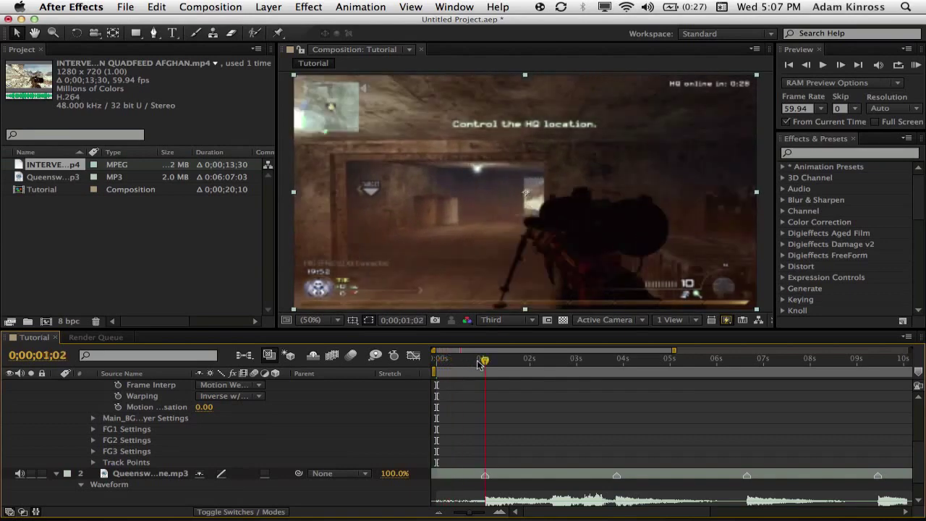
scroll(508, 404, up, 4)
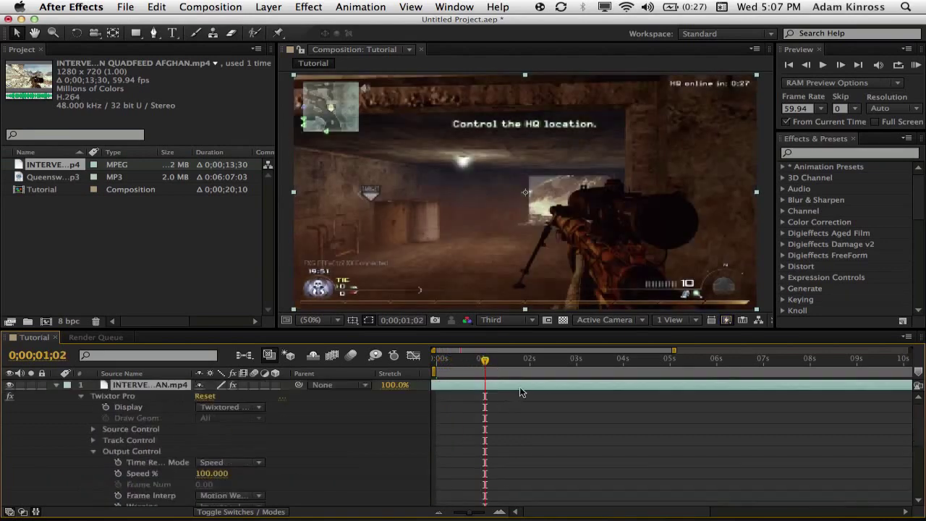
mouse_move(520, 387)
mouse_down()
mouse_move(469, 387)
mouse_move(520, 389)
mouse_move(512, 391)
mouse_up()
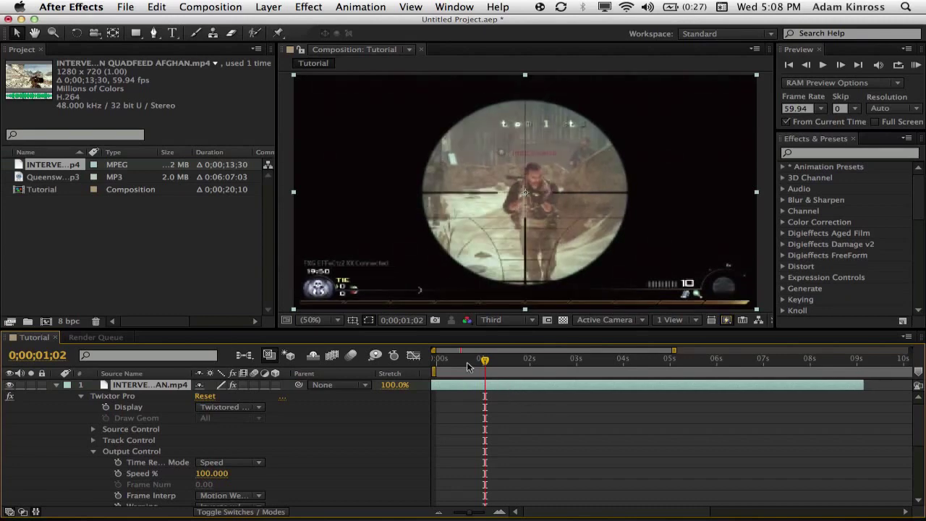
drag(438, 363, 499, 361)
- Keyframe Speed % at the 1;20 kill, then set 3% one frame later
scroll(206, 442, down, 2)
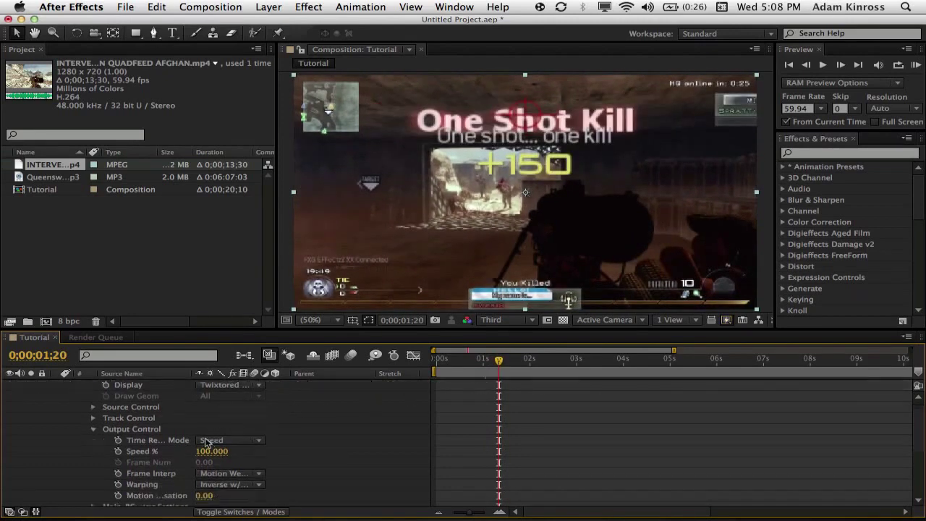
click(118, 451)
key(u)
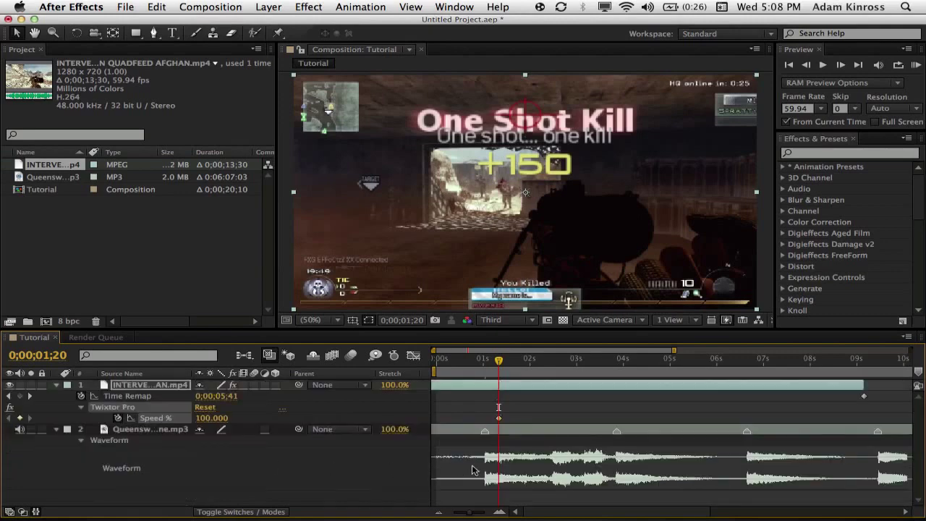
click(154, 389)
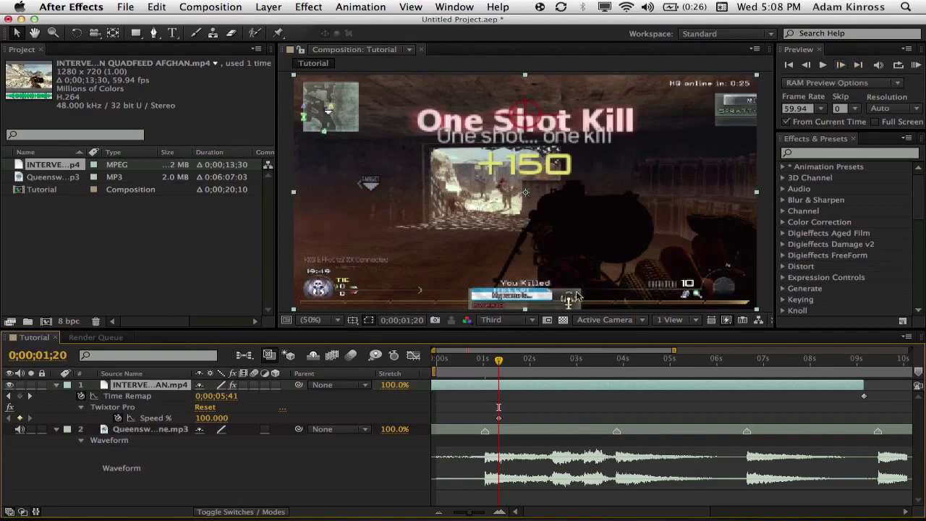
click(856, 65)
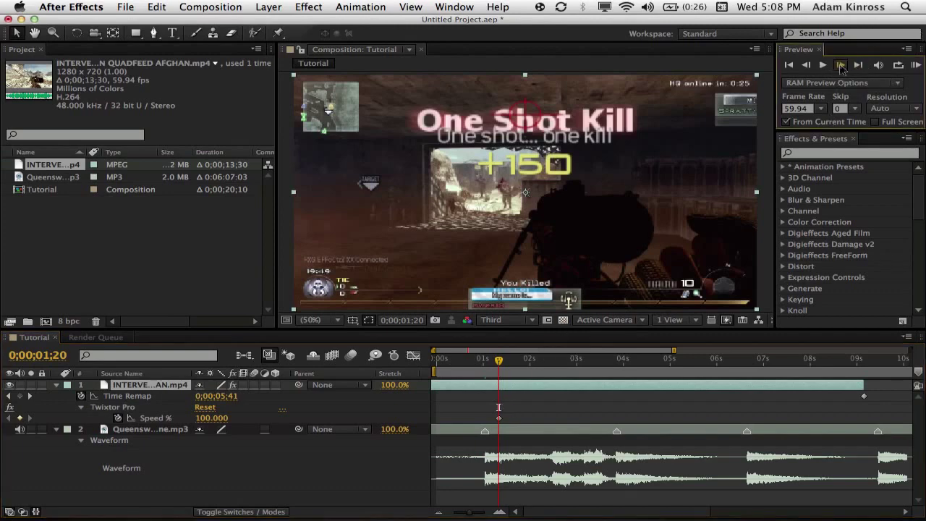
click(221, 418)
text(3)
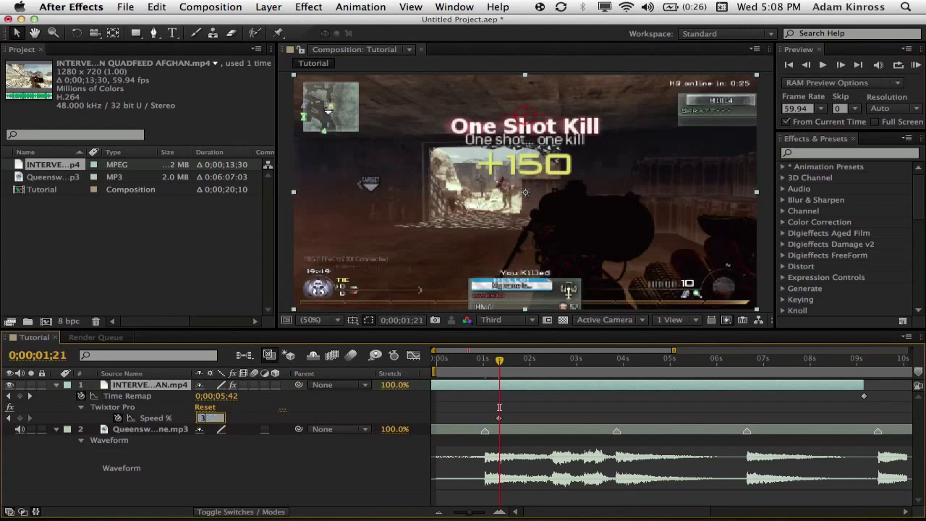
key(Return)
- At the 3;51 beat marker, raise Speed % to 113 and scrub back to review the ramp
drag(541, 360, 553, 361)
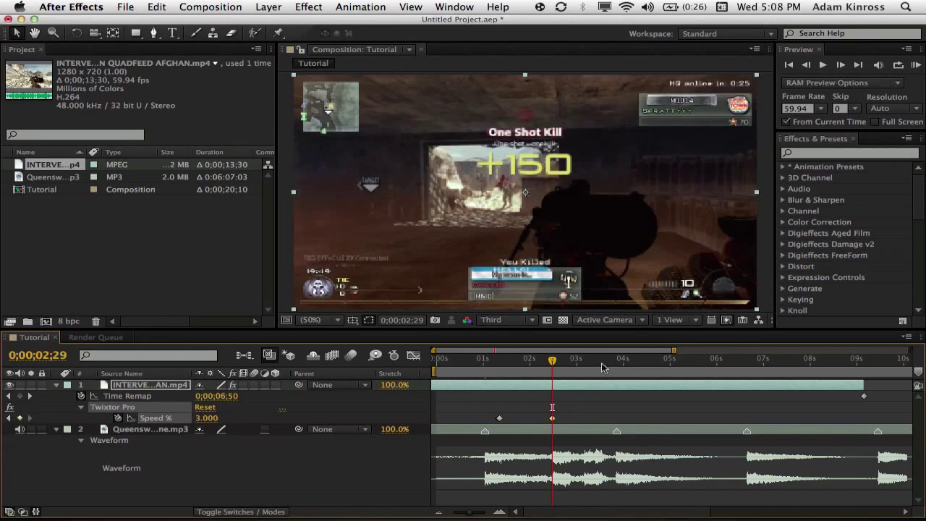
drag(553, 360, 607, 363)
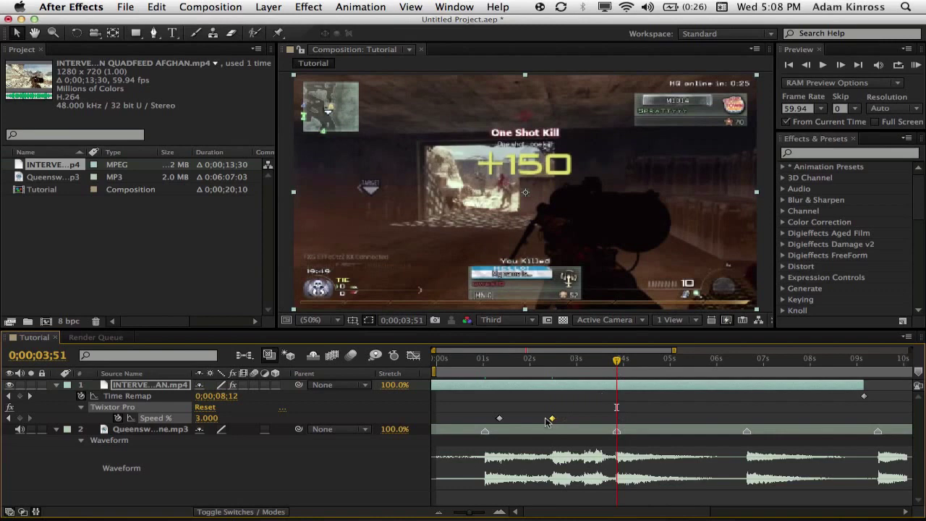
mouse_move(206, 418)
mouse_down()
mouse_move(233, 418)
mouse_move(205, 418)
mouse_up()
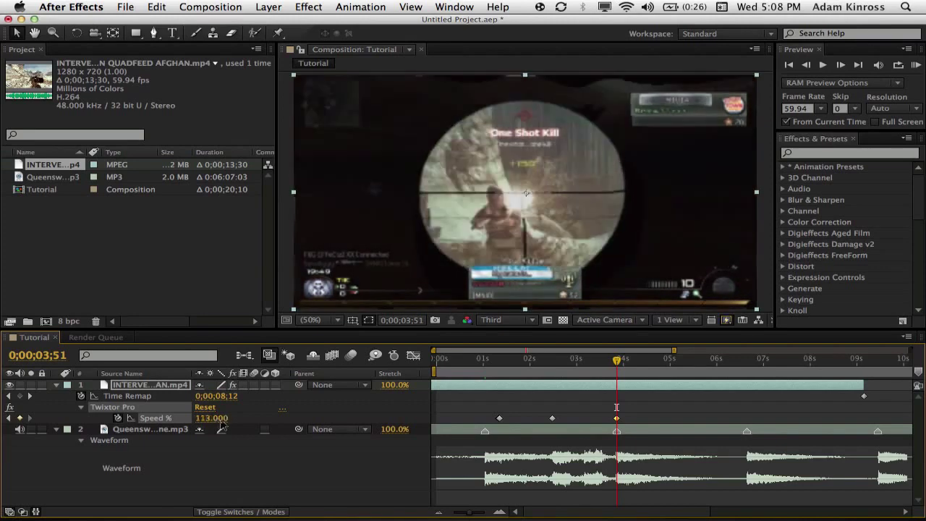
drag(512, 364, 626, 364)
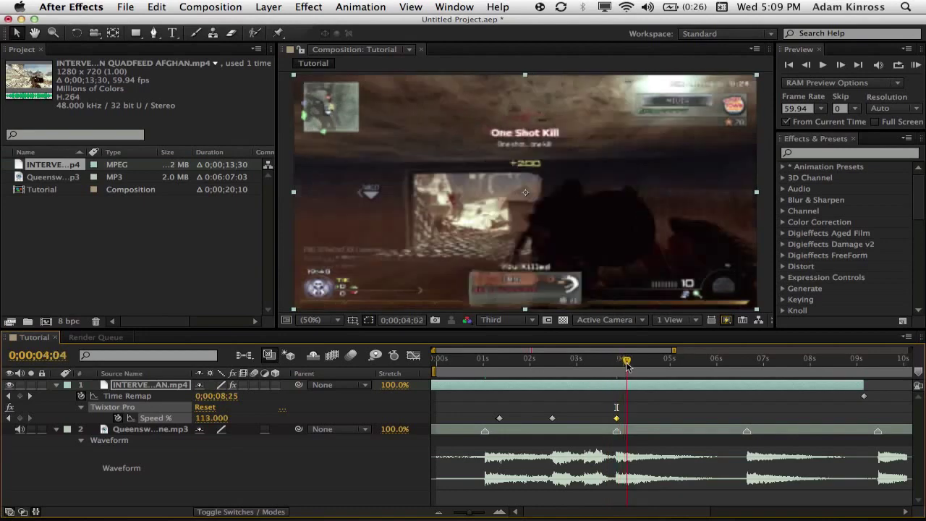
- Set Speed % to 100 one frame after the kill-shot keyframe
click(905, 512)
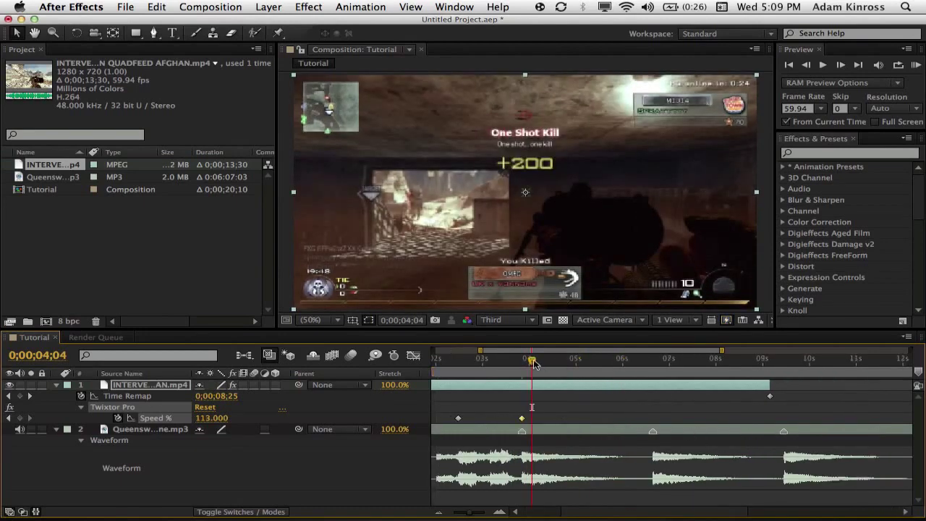
mouse_move(533, 363)
mouse_down()
mouse_move(524, 364)
mouse_move(535, 367)
mouse_up()
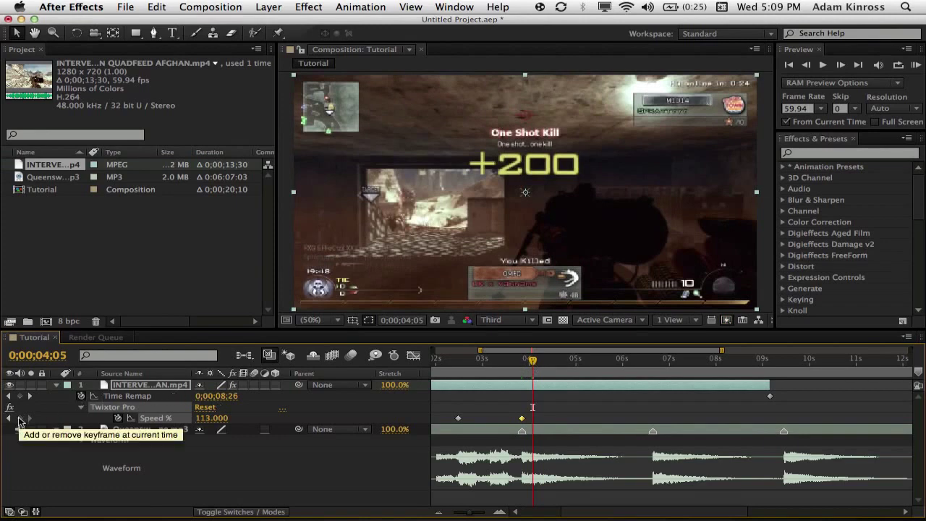
click(523, 359)
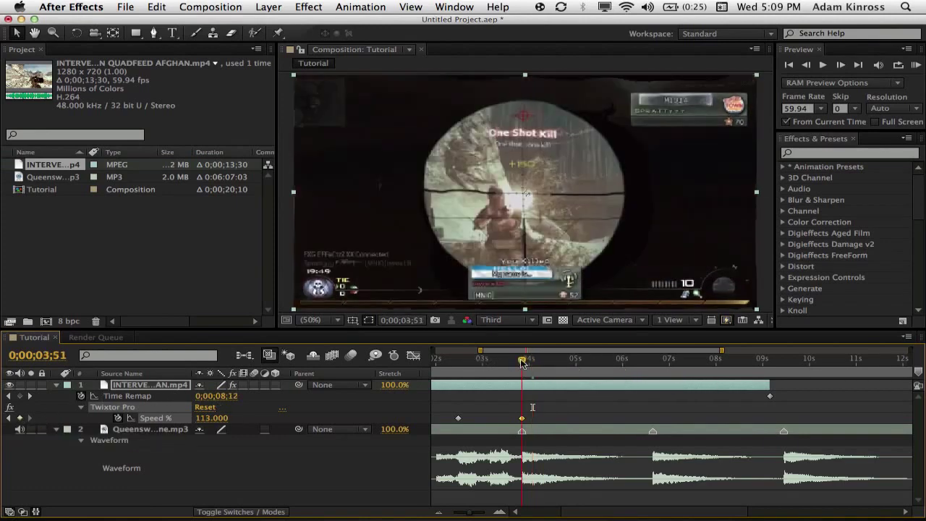
click(837, 66)
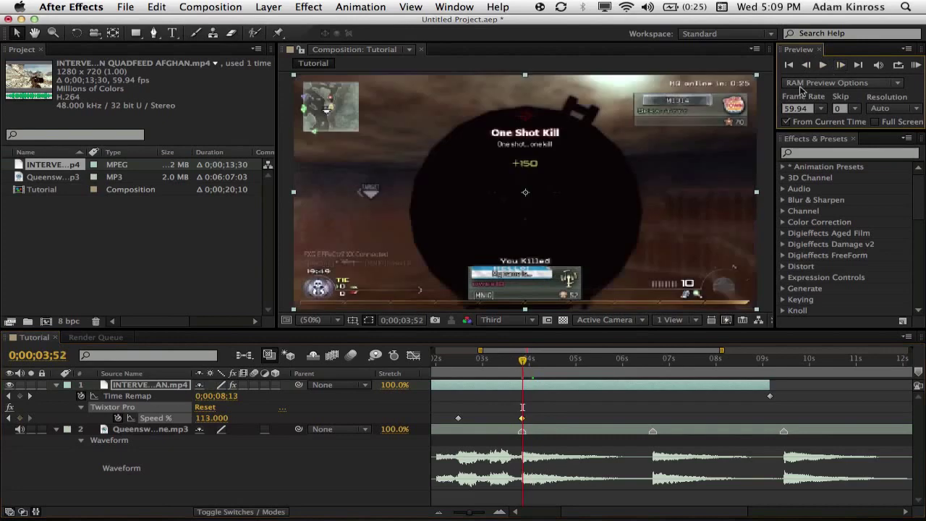
click(217, 418)
text(100)
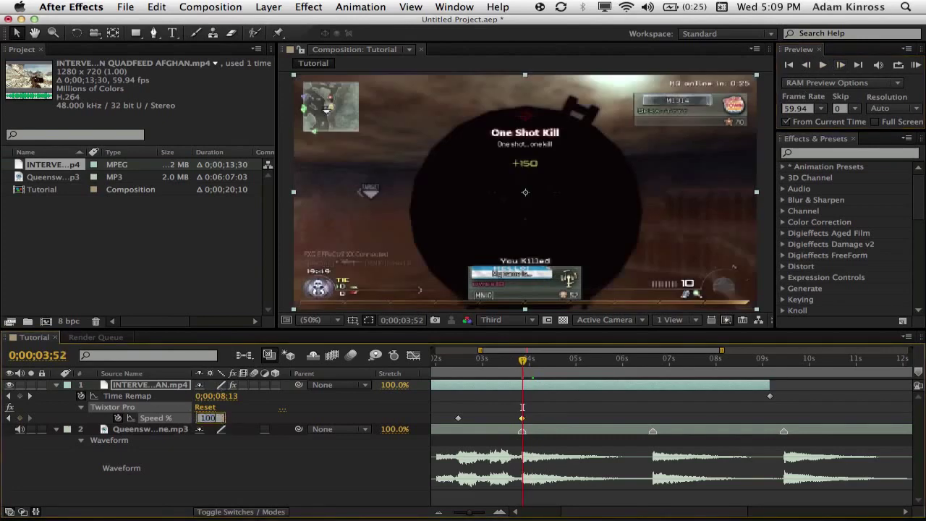
key(Return)
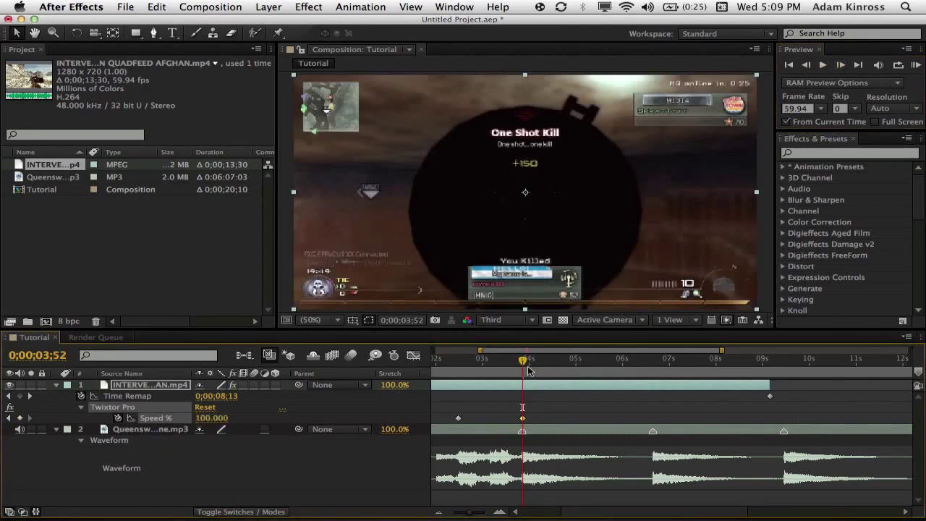
- Drop Speed % to 3 for slow motion at 4;10
drag(531, 365, 539, 366)
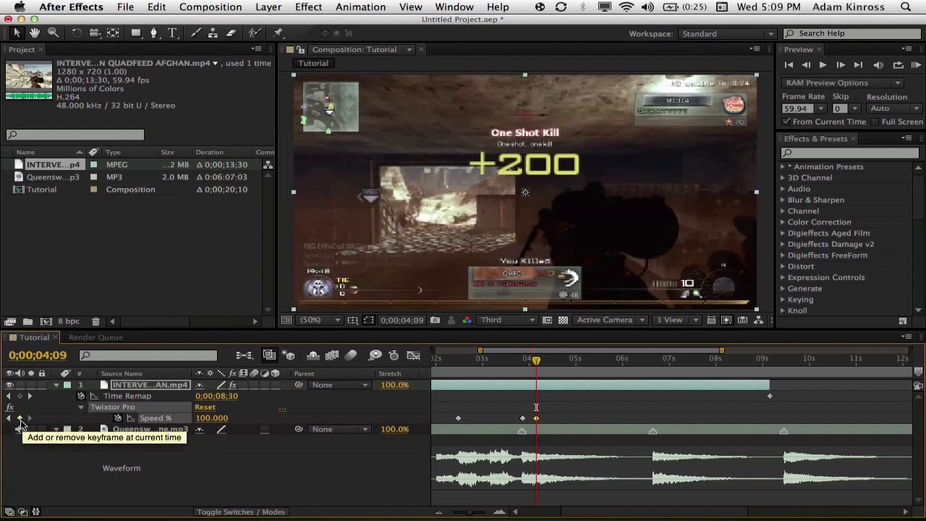
click(840, 65)
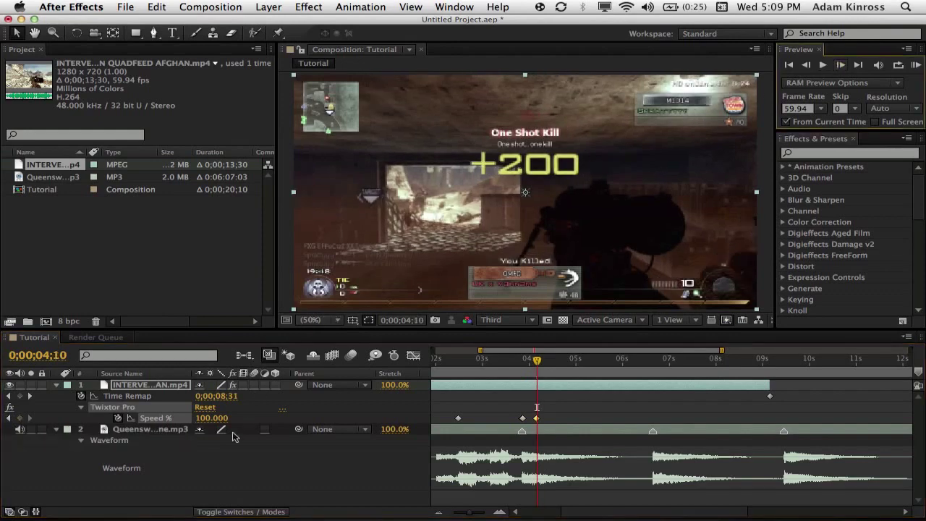
click(210, 418)
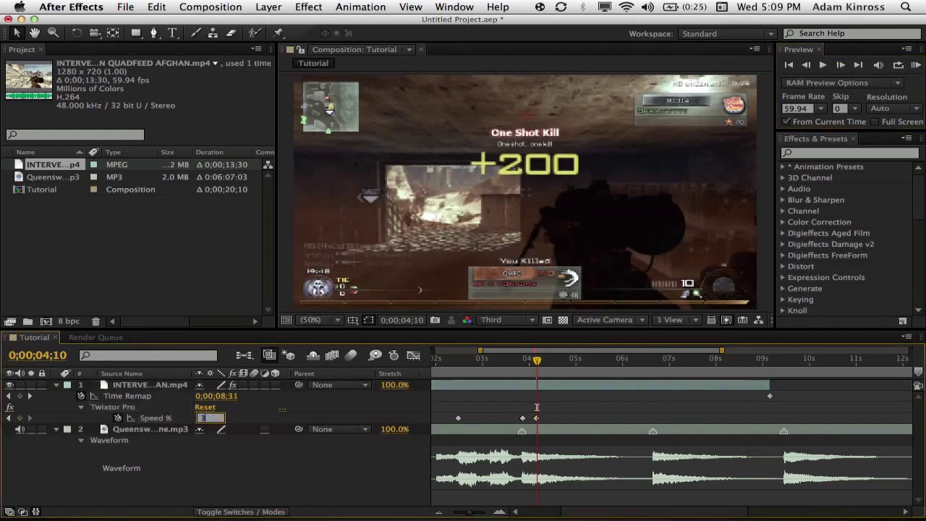
text(3)
key(Return)
- Keyframe Speed % at the 6;39 beat marker, entering 223 then lowering to 143
drag(583, 360, 589, 361)
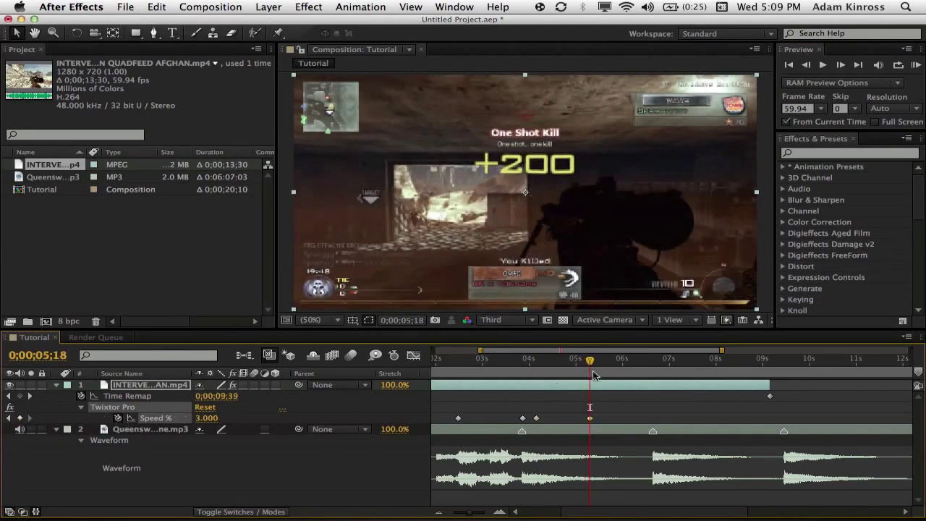
click(649, 365)
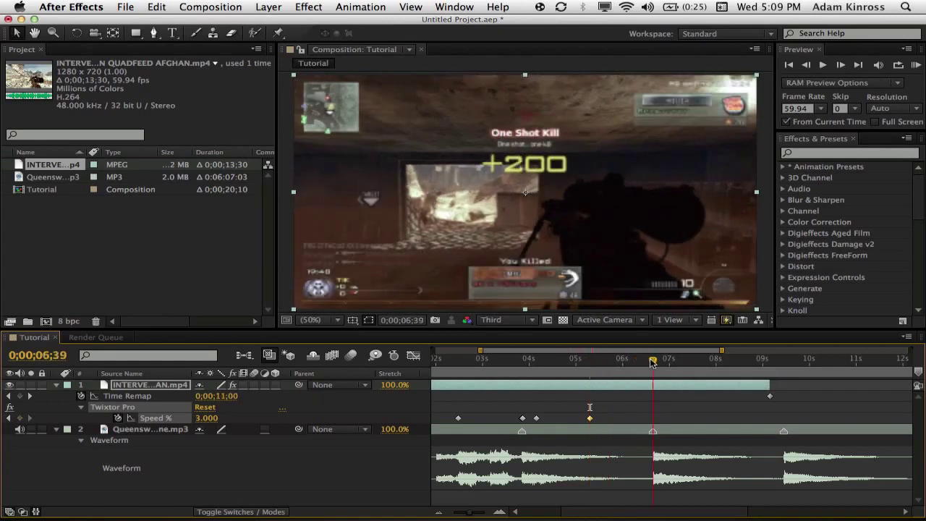
click(206, 418)
text(223)
key(Return)
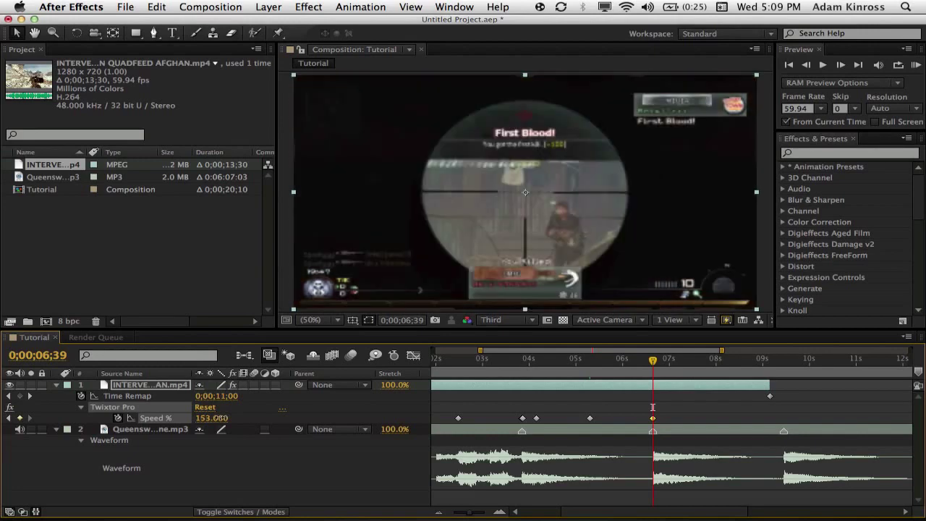
drag(211, 418, 211, 418)
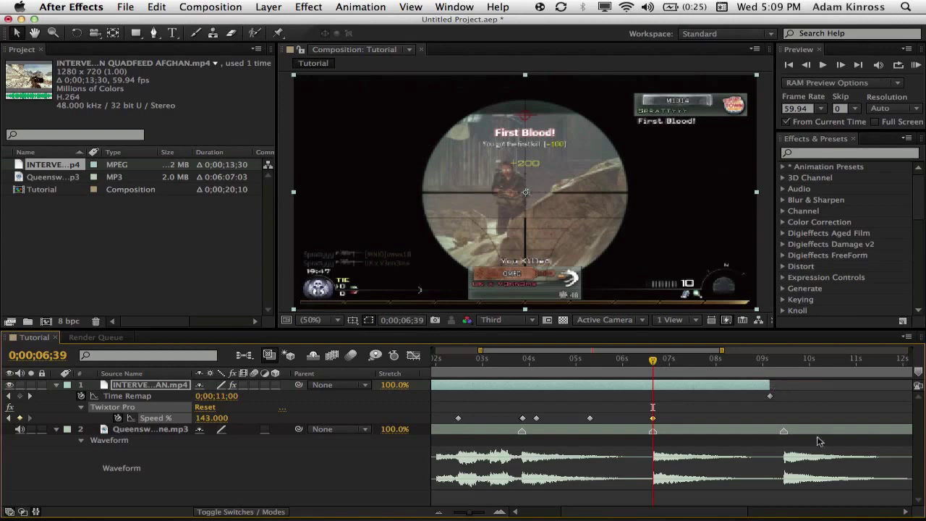
- Extend the gameplay clip past 14 seconds and set Speed % to 100 at 6;40
scroll(680, 418, right, 5)
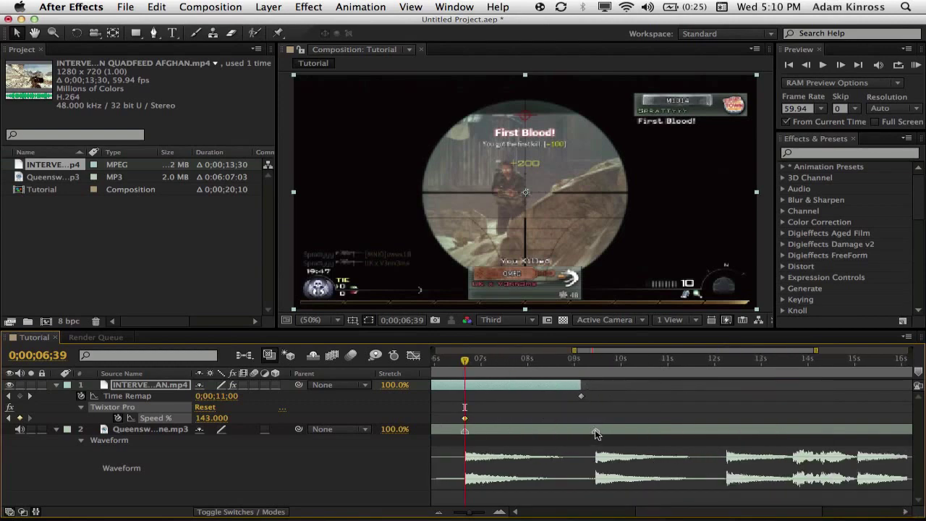
drag(583, 384, 790, 384)
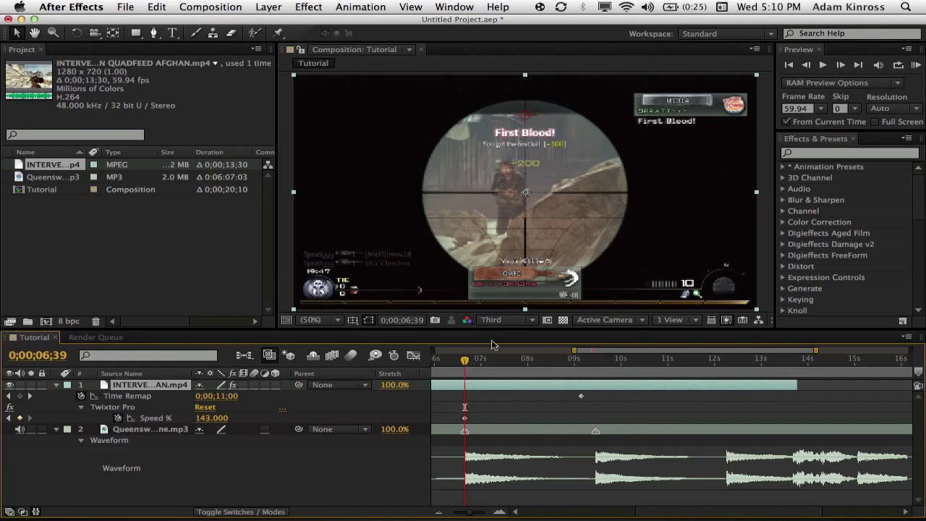
click(840, 65)
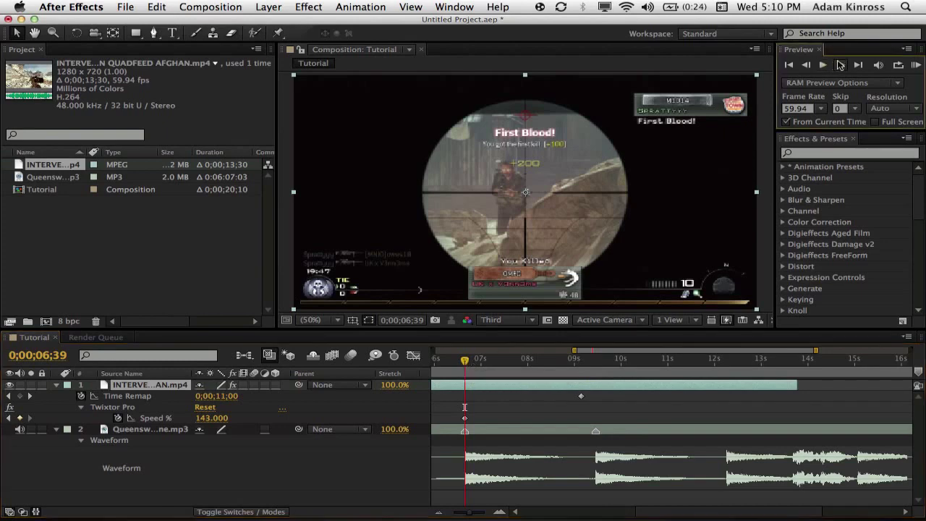
click(211, 418)
text(100)
key(Return)
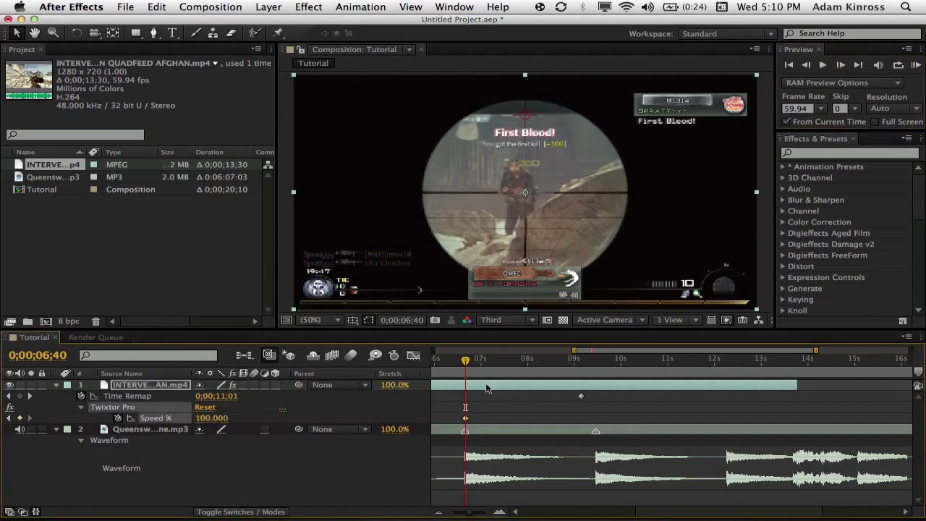
- Drop Speed % to 3 at the next kill shot, 7;00
drag(463, 357, 482, 364)
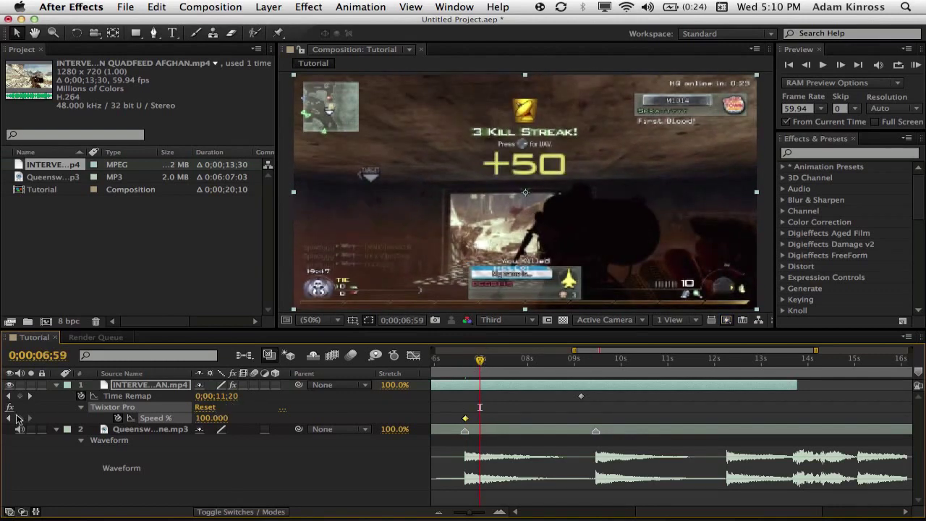
key(Page_Down)
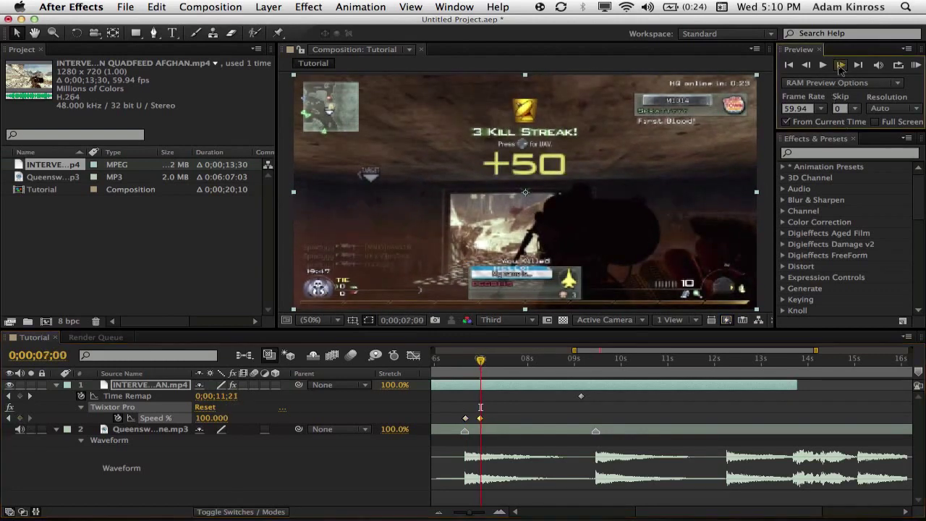
click(220, 419)
text(3)
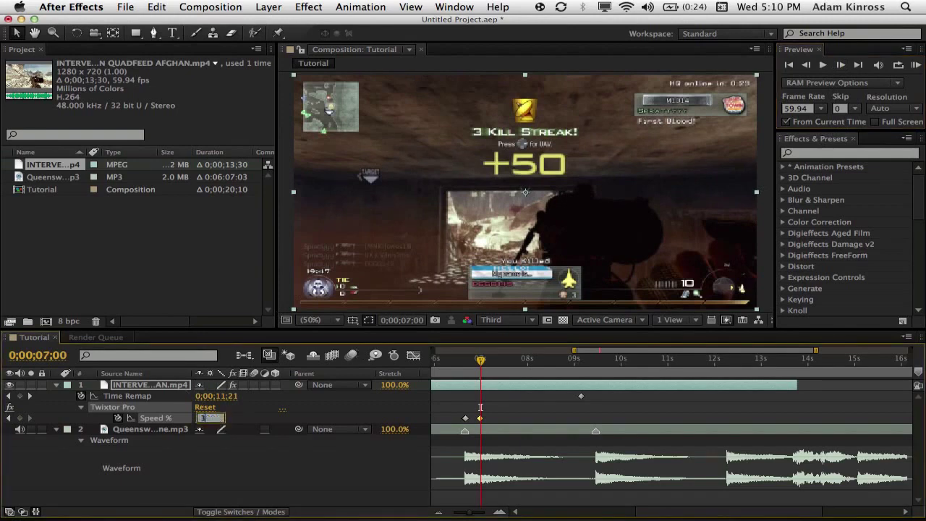
key(Return)
- Hold 3% with a keyframe at 8;02, then raise speed to 153% at the 9;27 marker
drag(483, 362, 531, 361)
click(207, 419)
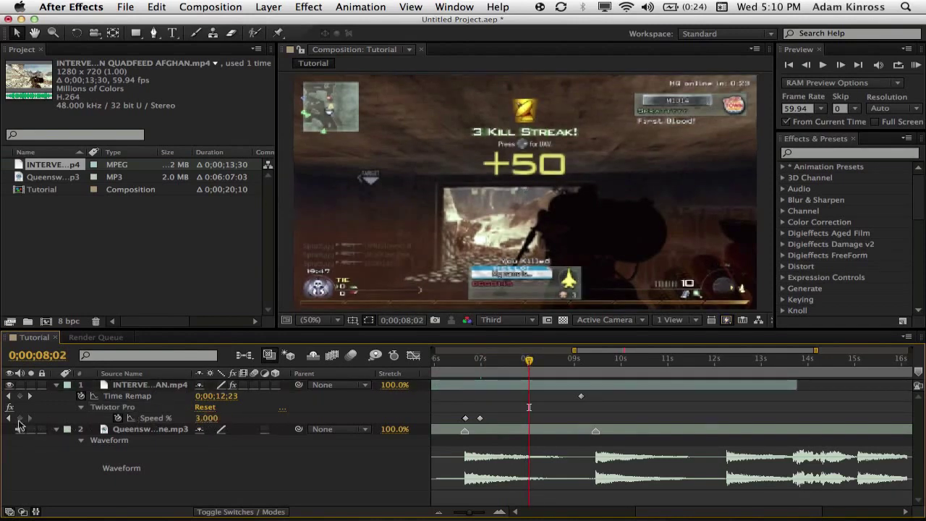
click(20, 418)
click(595, 361)
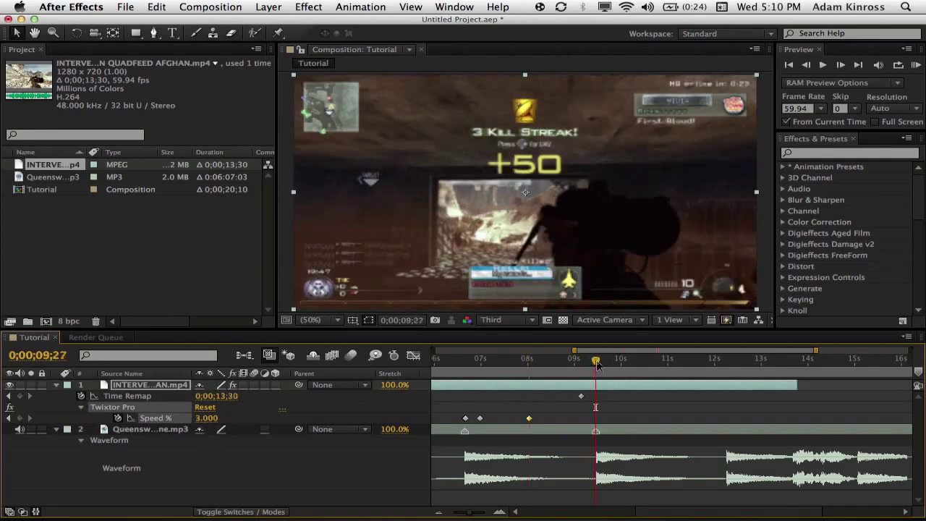
drag(205, 418, 213, 418)
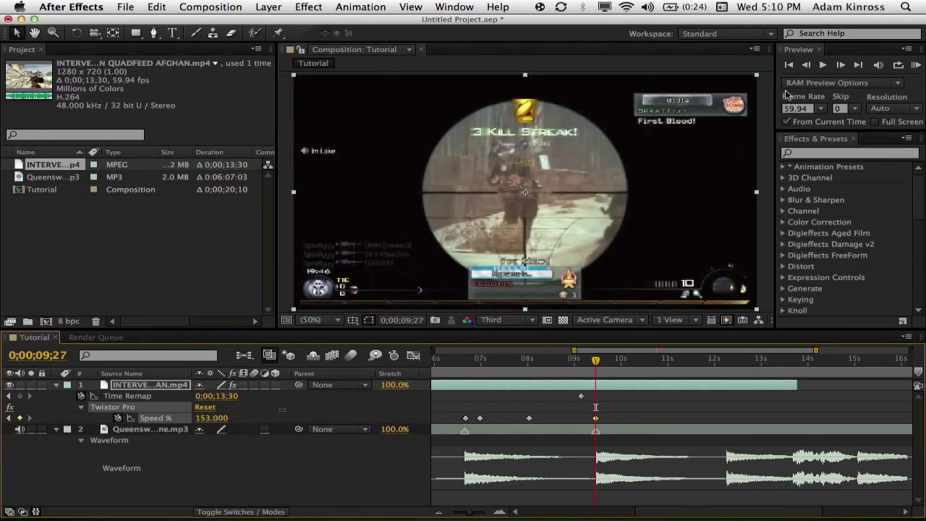
- Set Speed % to 100 at 9;28 and add a holding keyframe at 9;50
click(841, 65)
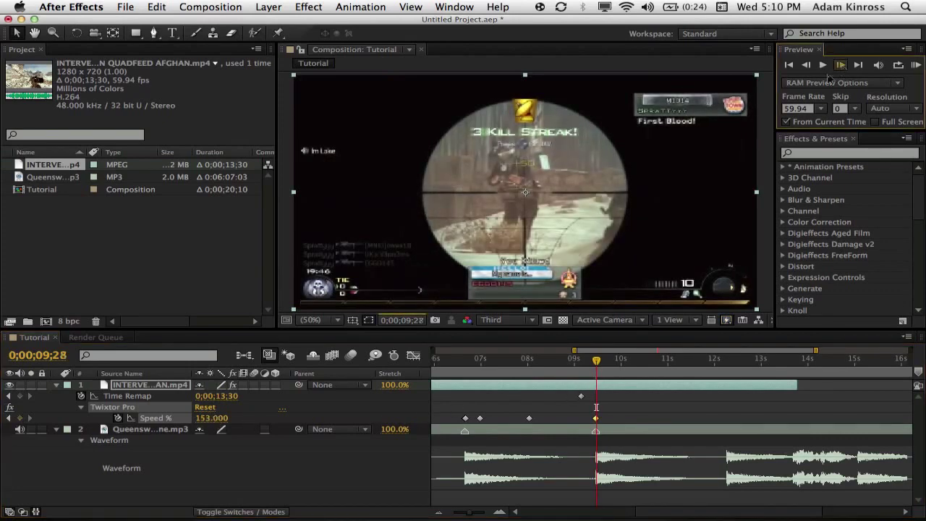
click(212, 419)
text(100)
key(Return)
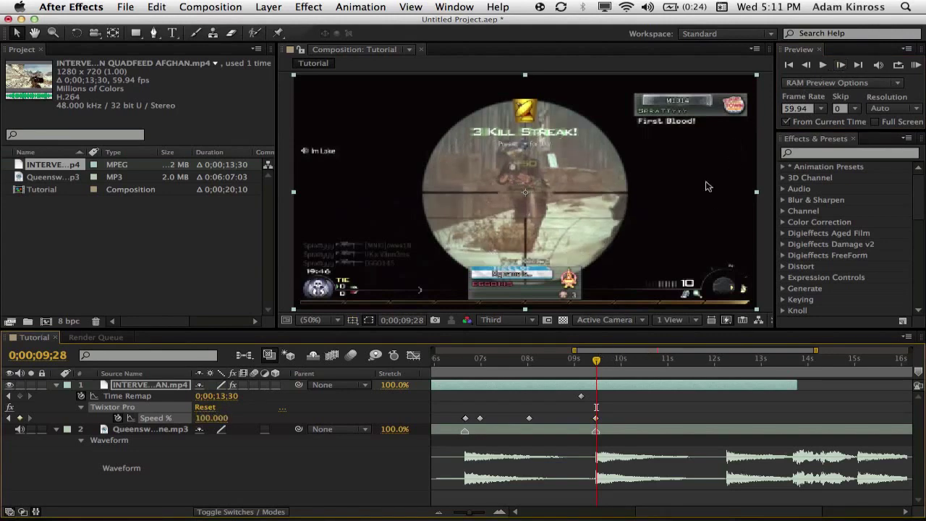
mouse_move(598, 361)
mouse_down()
mouse_move(622, 363)
mouse_move(613, 363)
mouse_up()
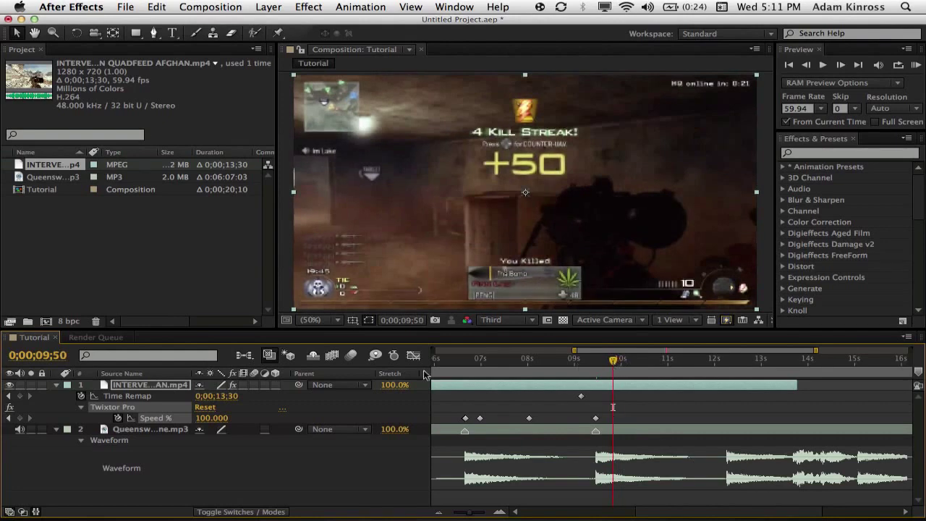
click(19, 418)
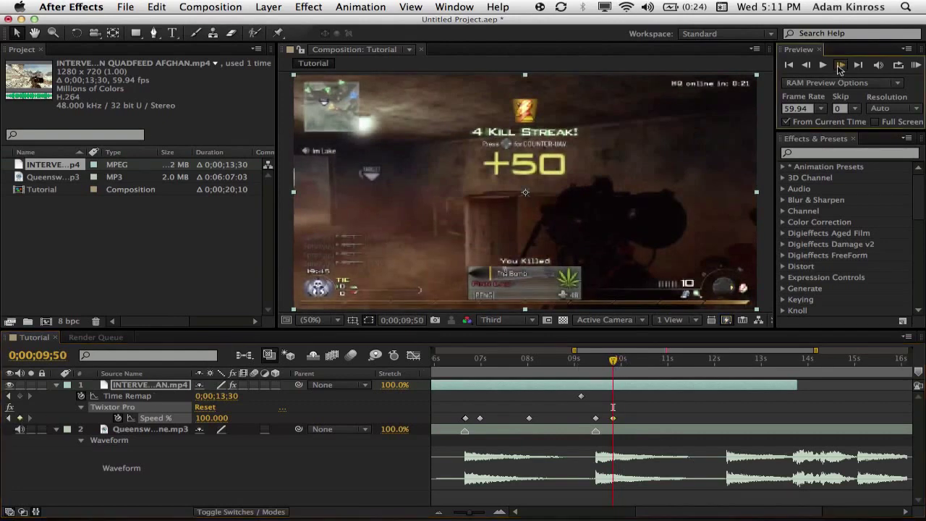
- Drop Speed % to 3 at 9;51 and trim the gameplay clip to end at 12;15
key(Page_Down)
click(211, 419)
text(3)
key(Return)
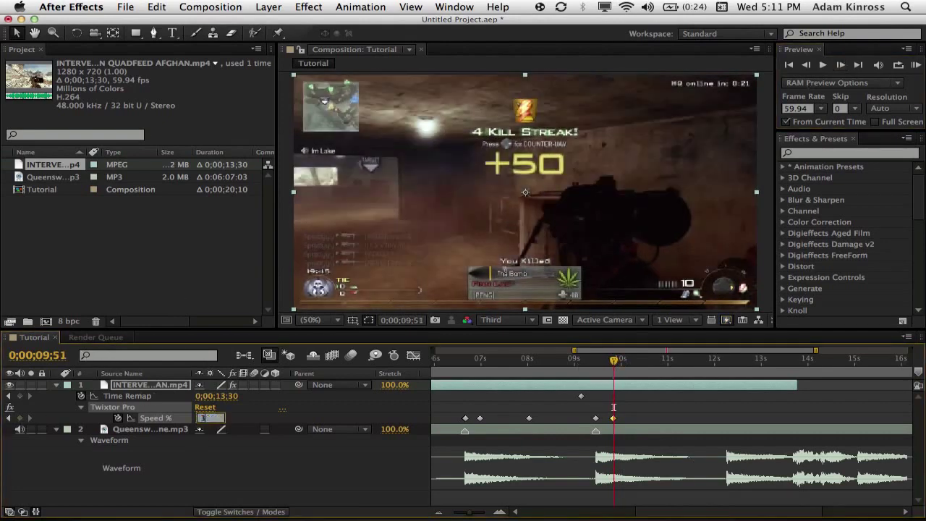
drag(614, 360, 728, 363)
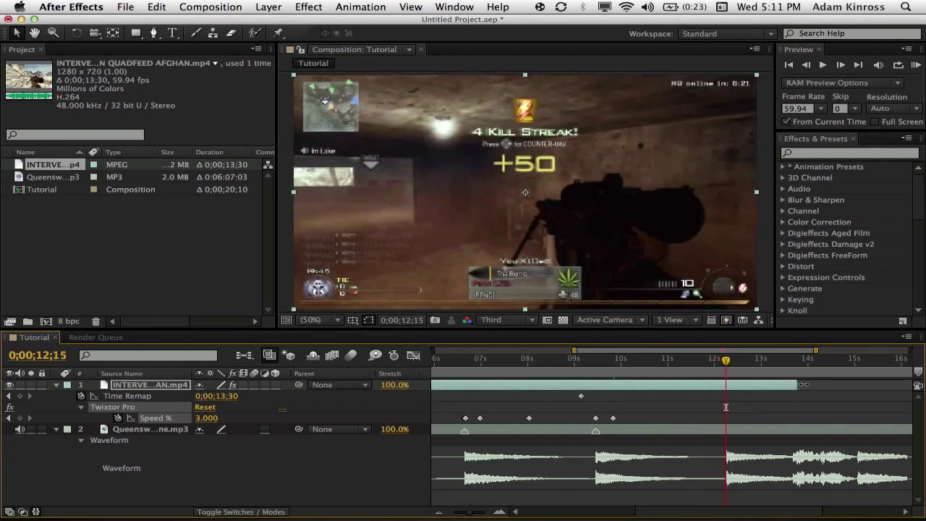
drag(799, 384, 726, 385)
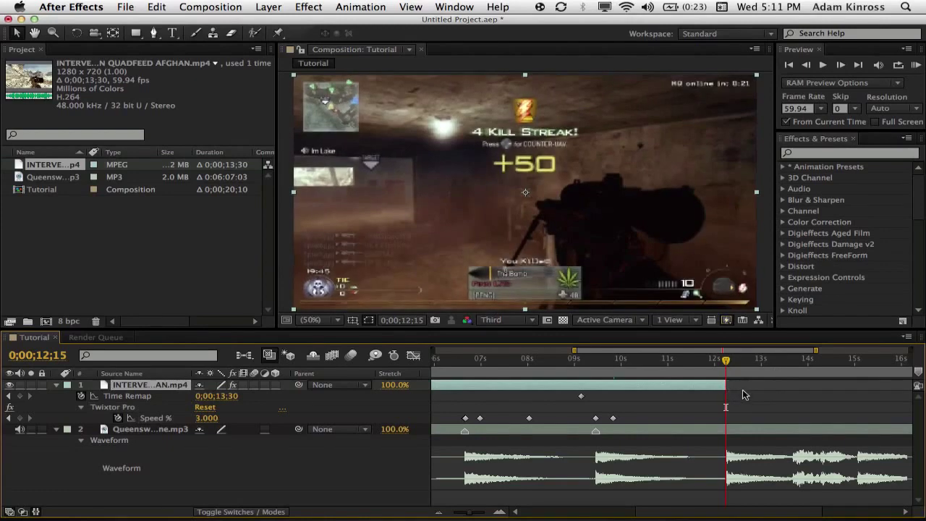